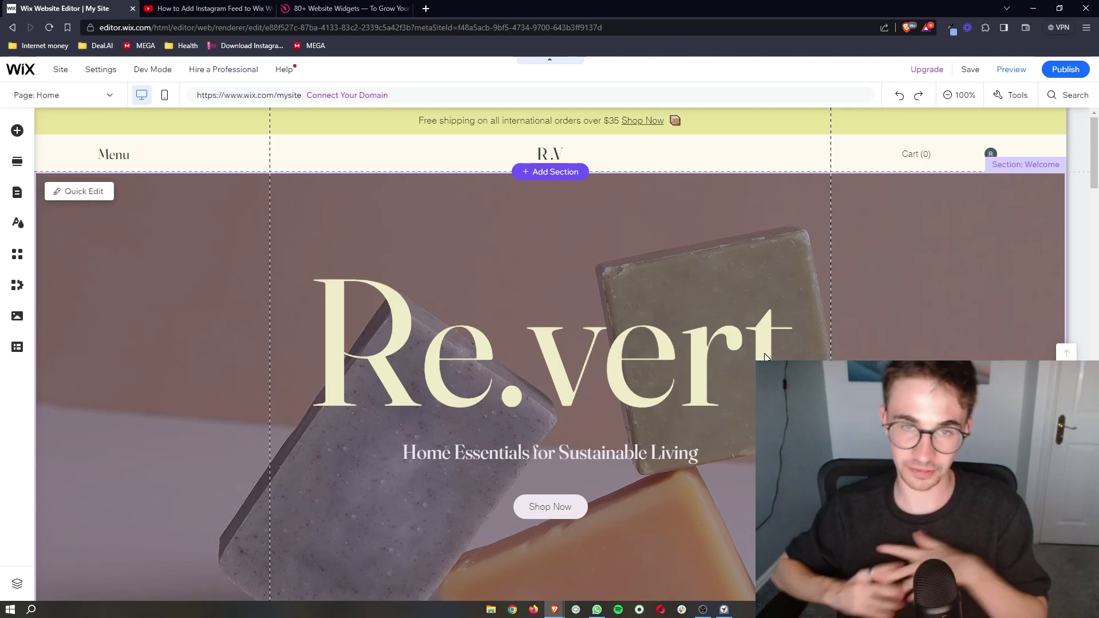
Step: Add a blank section below the hero and drag its bottom edge to make it taller
scroll(765, 355, "down", 6)
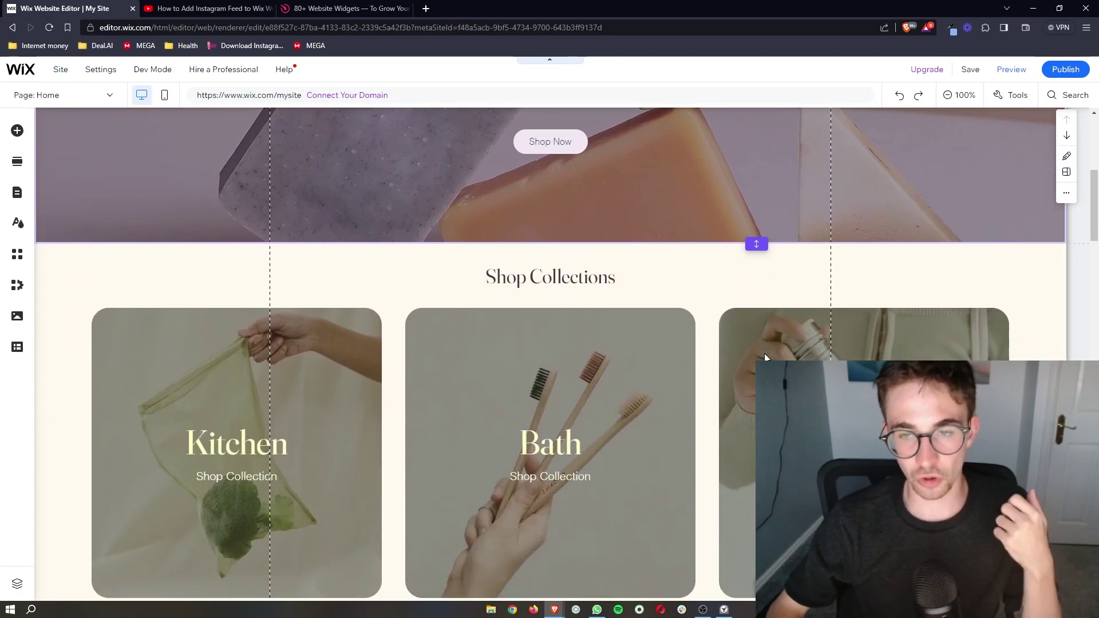
scroll(456, 281, "up", 7)
left_click(105, 27)
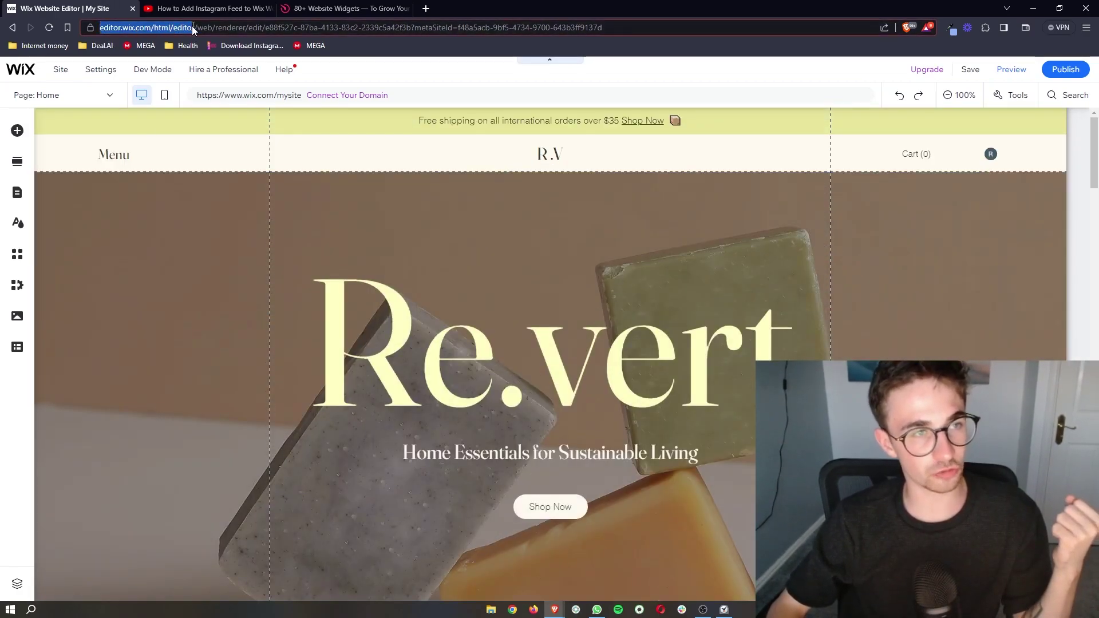
left_click(363, 189)
scroll(904, 267, "down", 3)
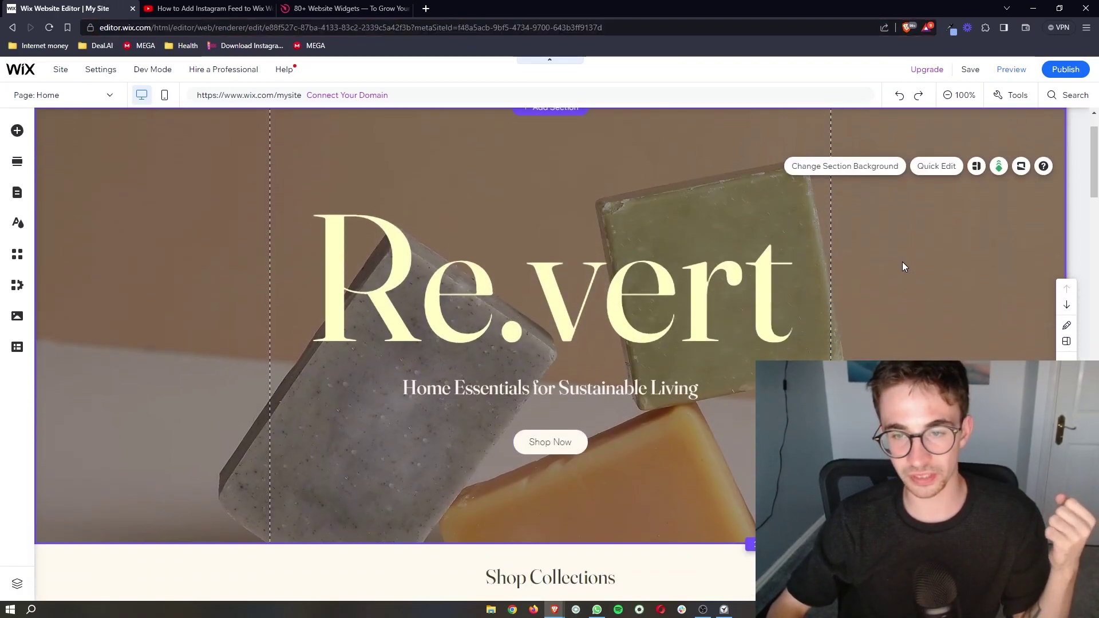
scroll(729, 242, "up", 3)
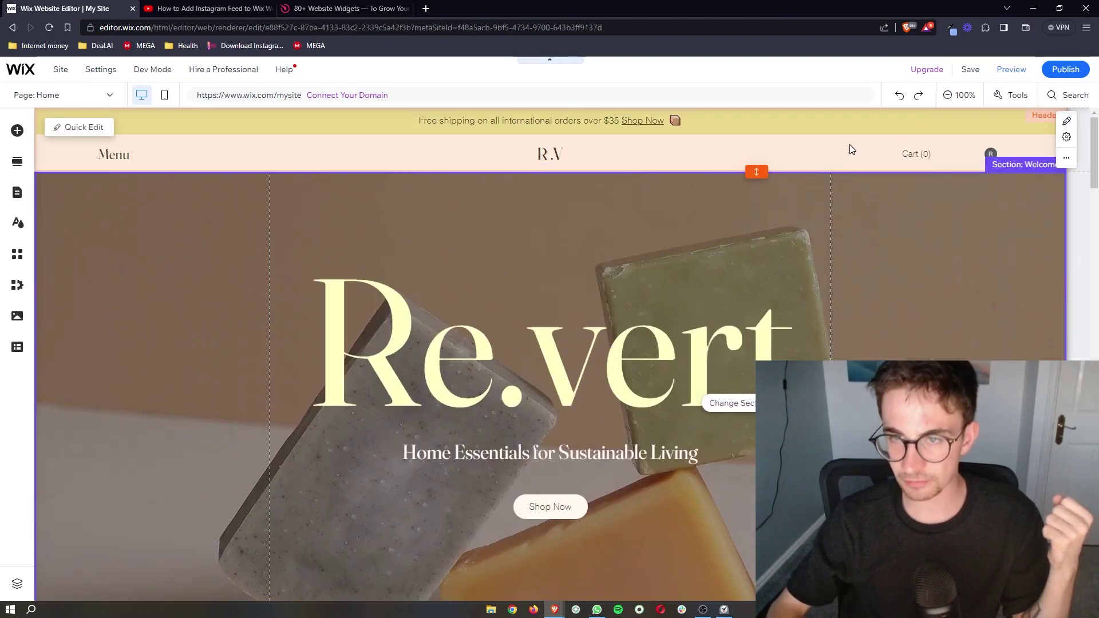
scroll(918, 268, "down", 2)
scroll(917, 268, "down", 1)
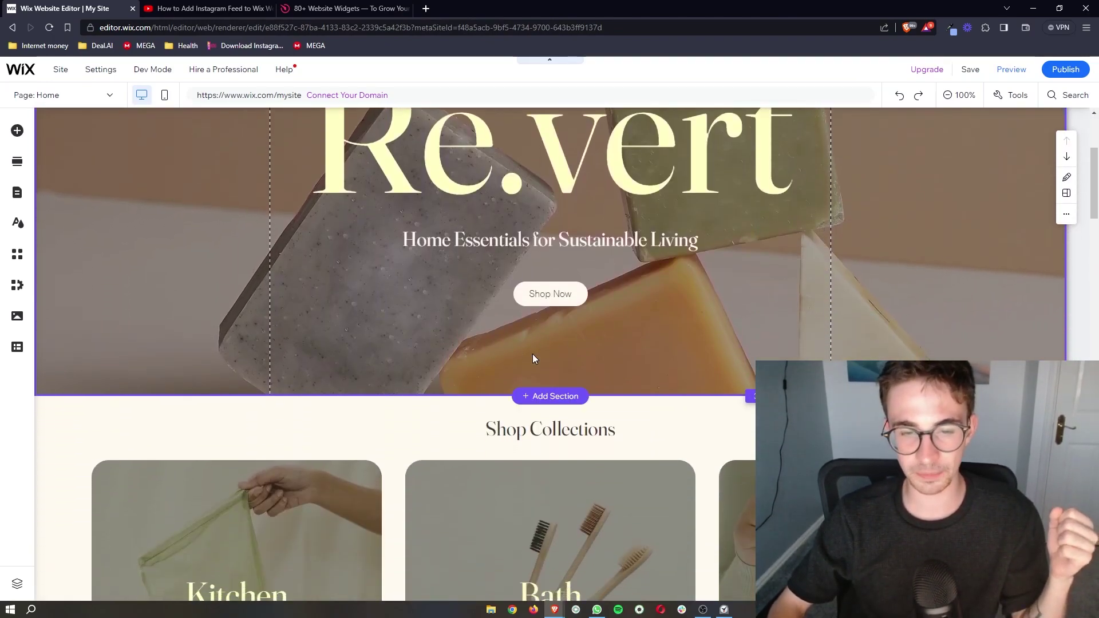
left_click(544, 397)
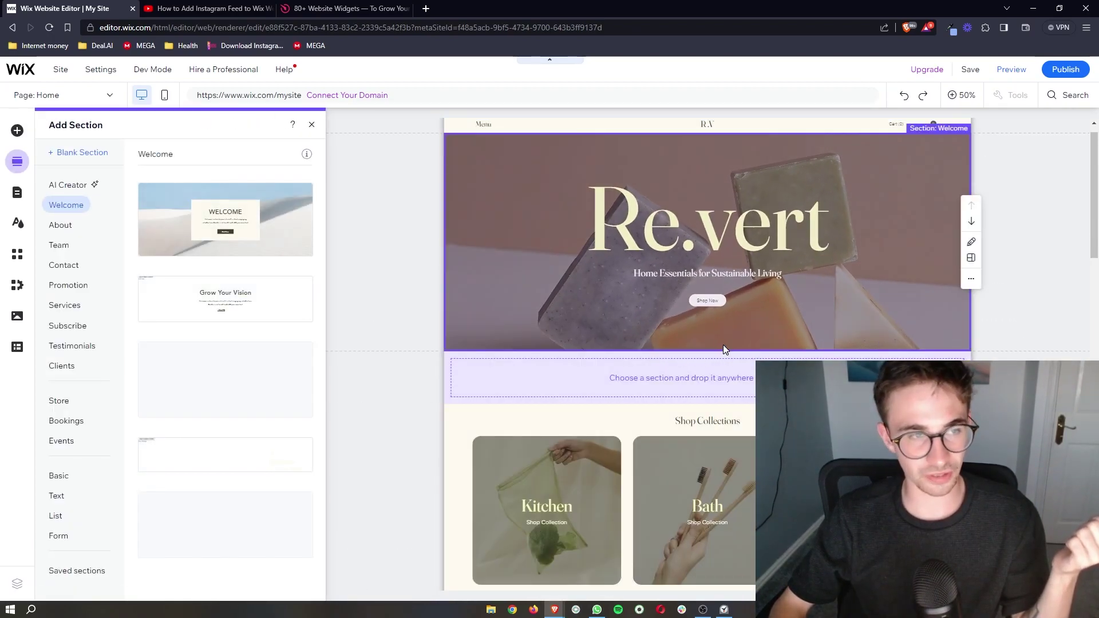
left_click(79, 154)
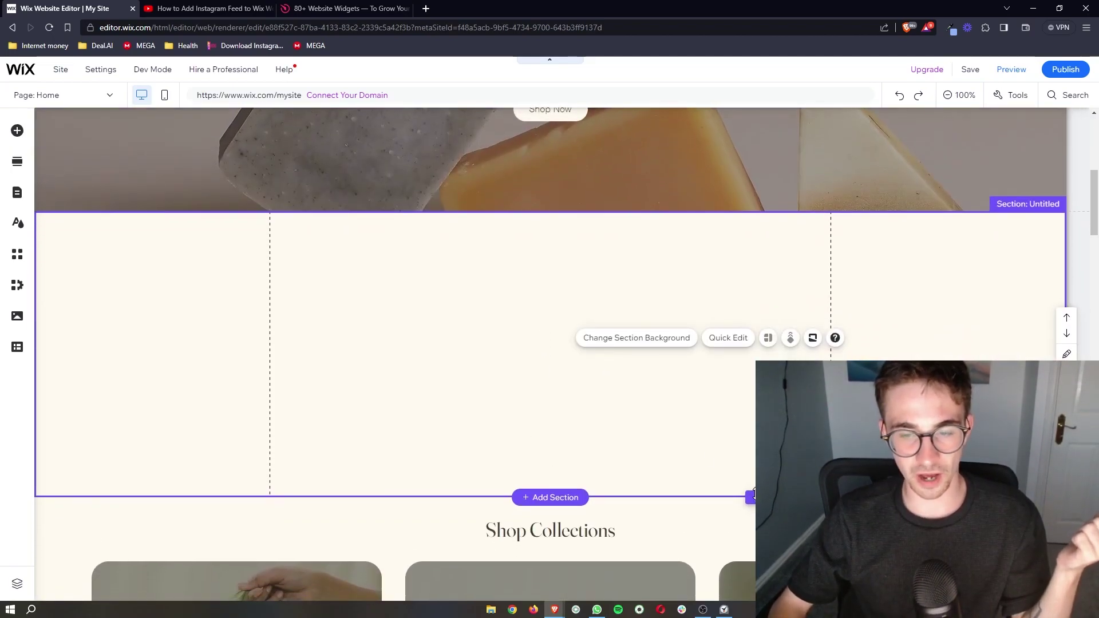
left_click_drag(752, 504, 753, 594)
Step: Go to the YouTube tutorial and select the Elfsight sign-up link in its description
scroll(934, 197, "down", 1)
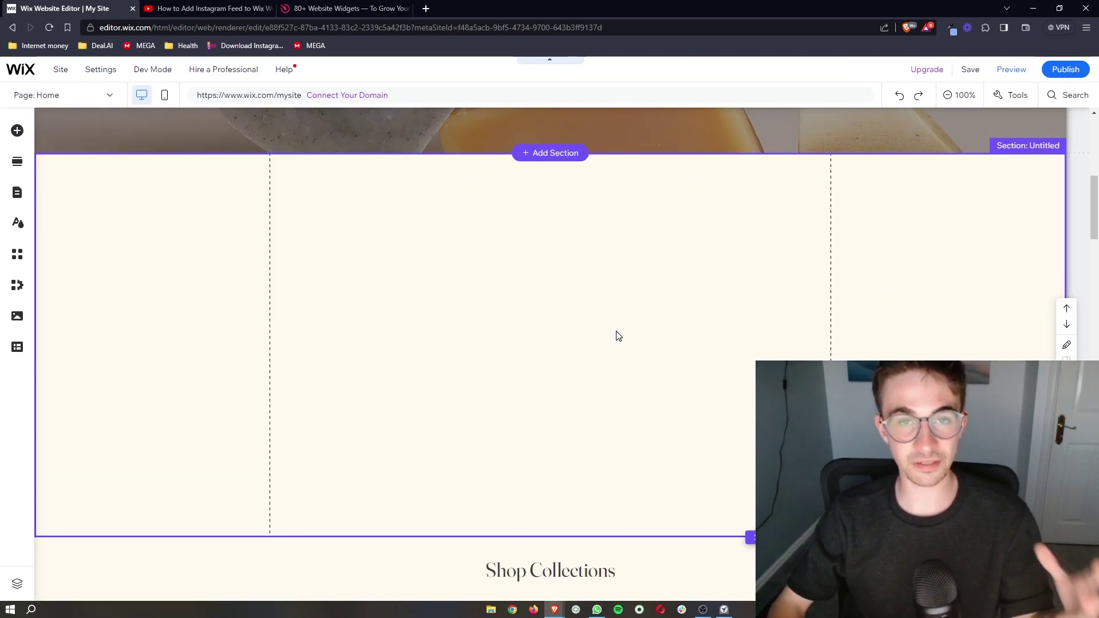
scroll(621, 359, "down", 10)
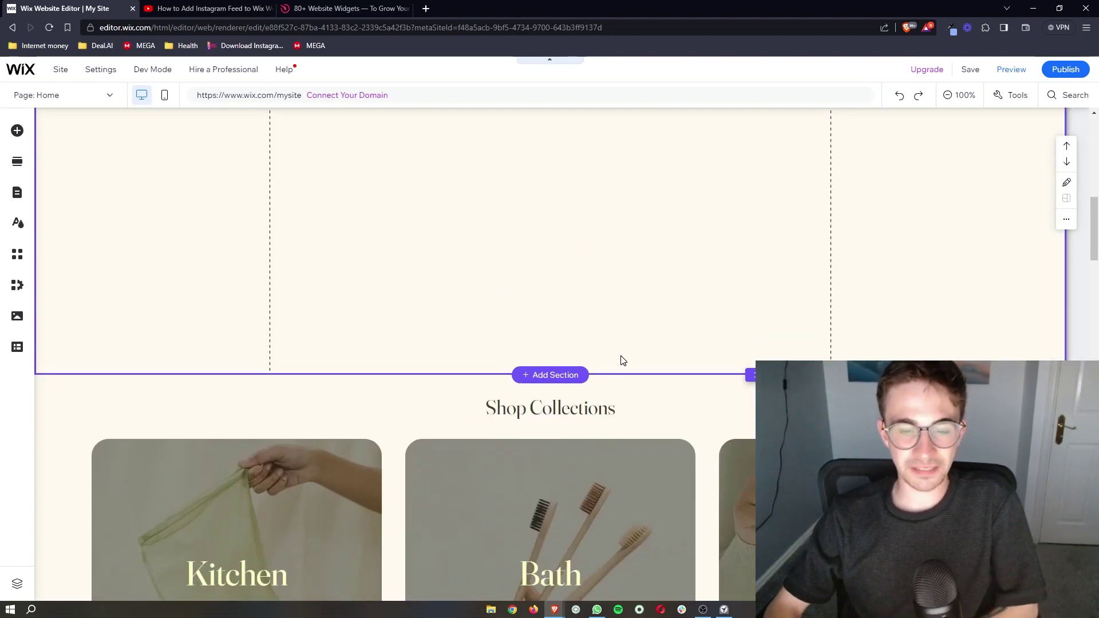
scroll(658, 407, "up", 10)
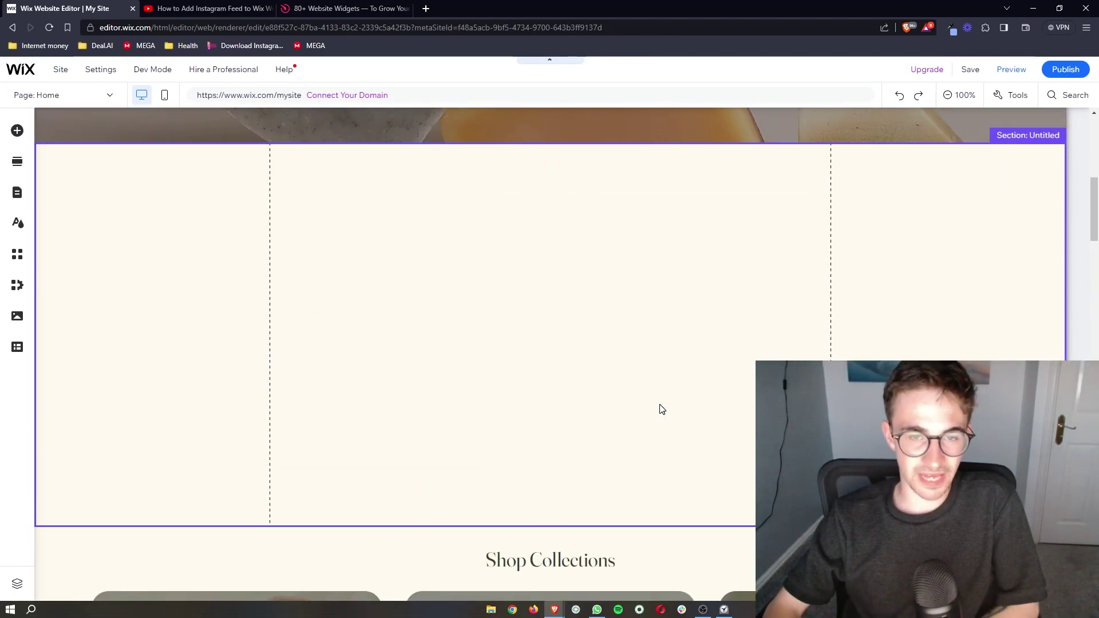
scroll(641, 408, "down", 1)
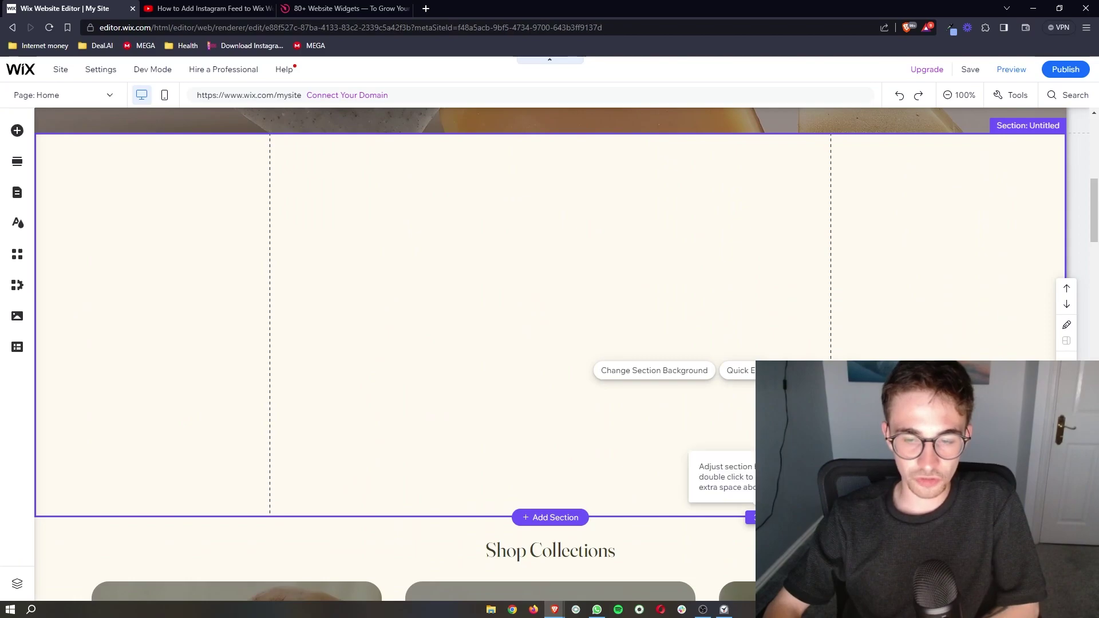
key("ctrl+Tab")
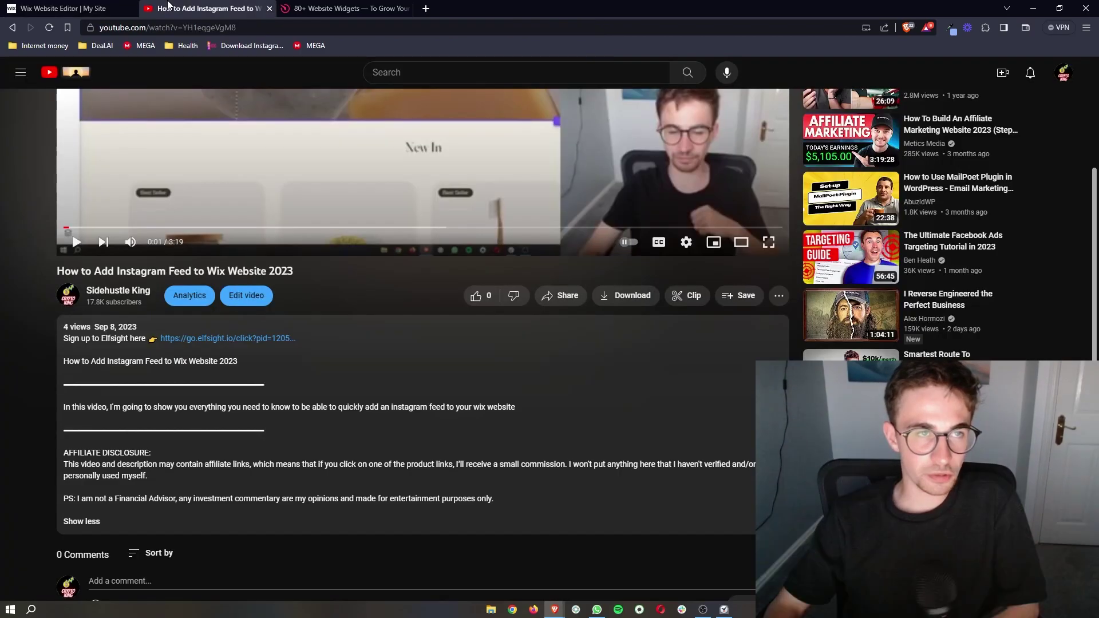
left_click_drag(327, 345, 162, 342)
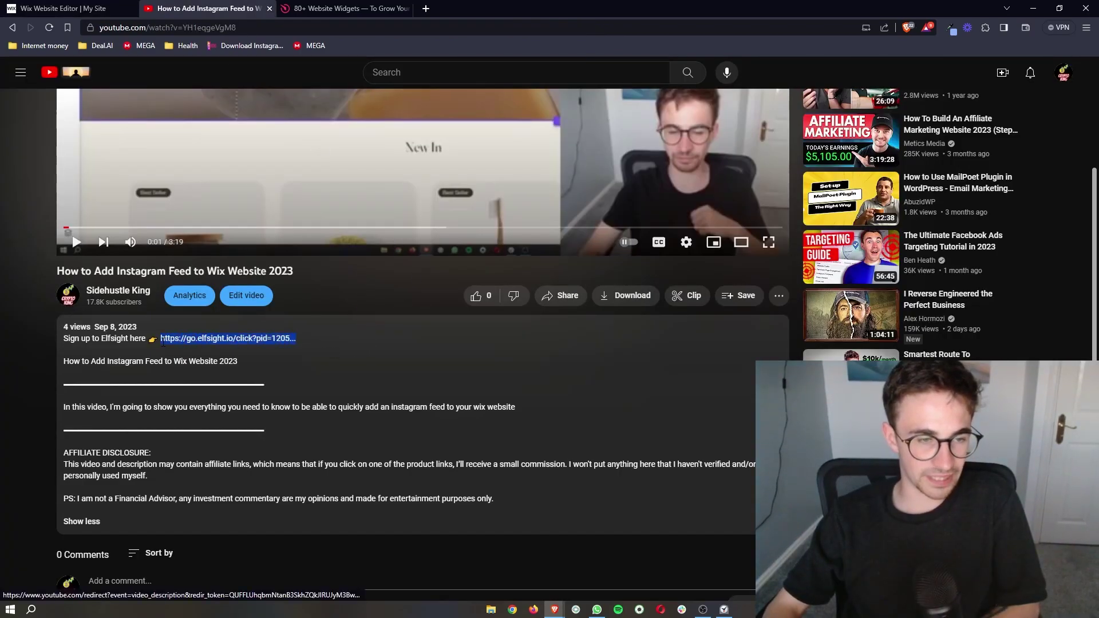
key("ctrl+Tab")
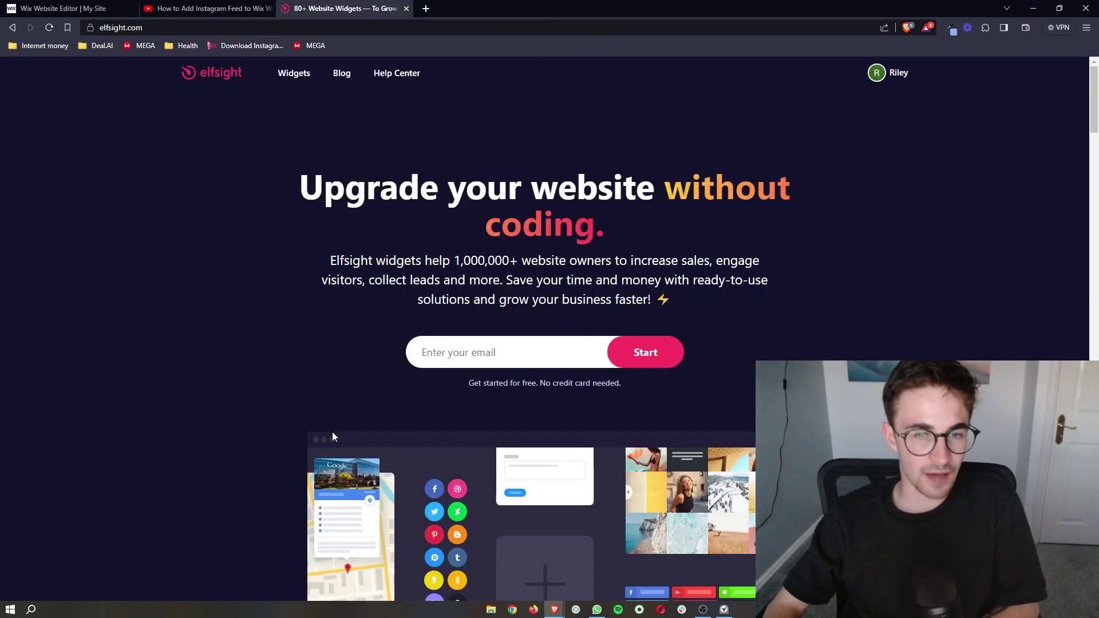
mouse_move(294, 73)
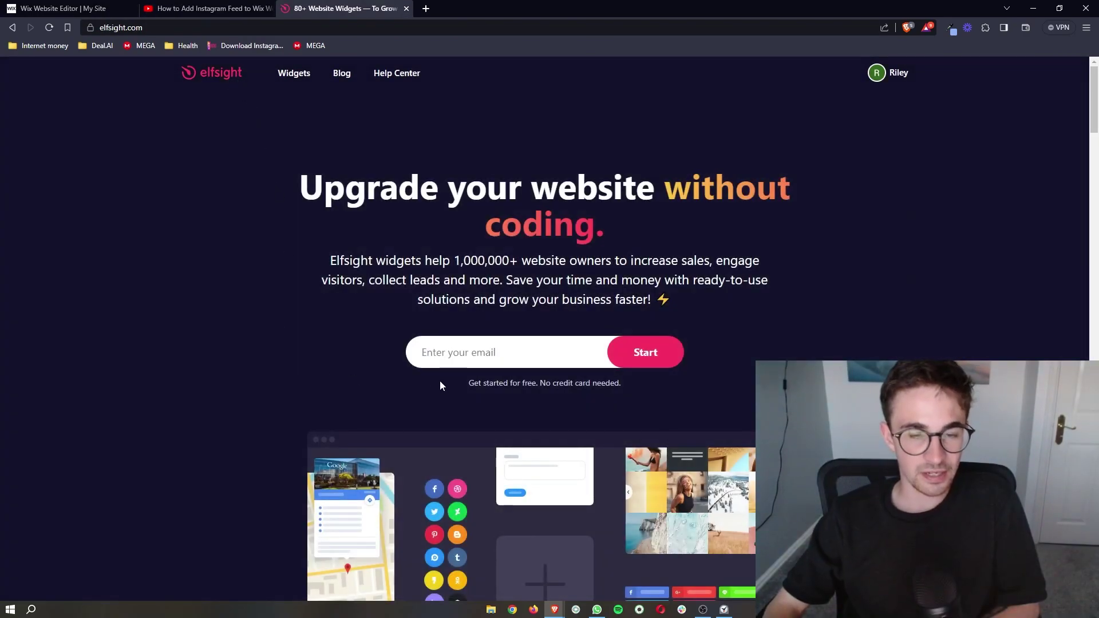
left_click_drag(440, 381, 631, 382)
scroll(666, 387, "up", 3)
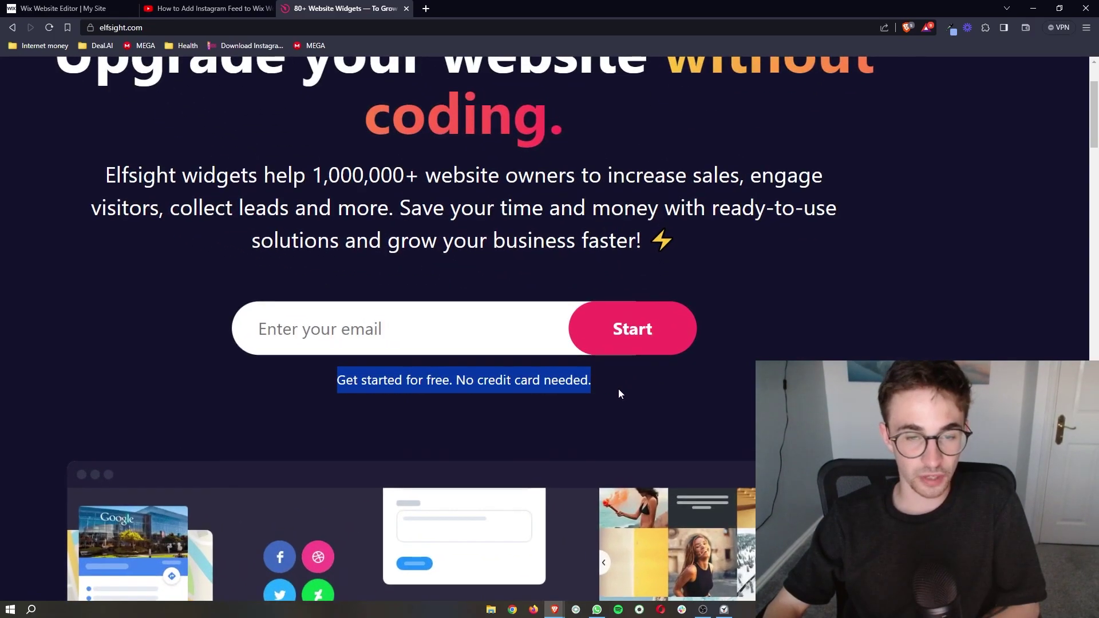
scroll(533, 410, "down", 3)
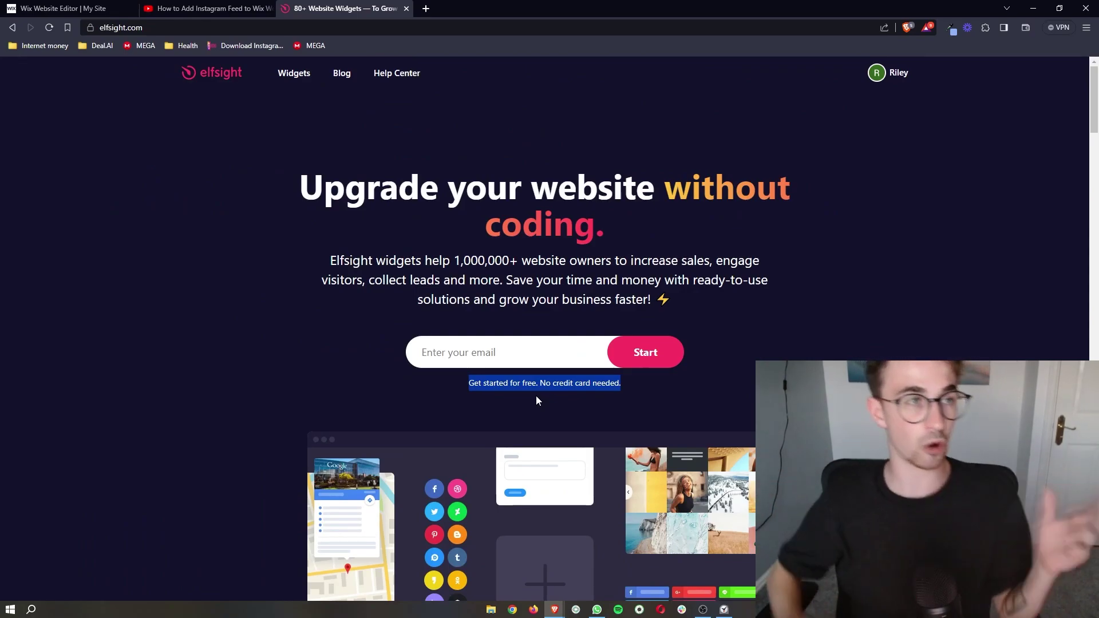
left_click(487, 353)
type("fmejgnejgn")
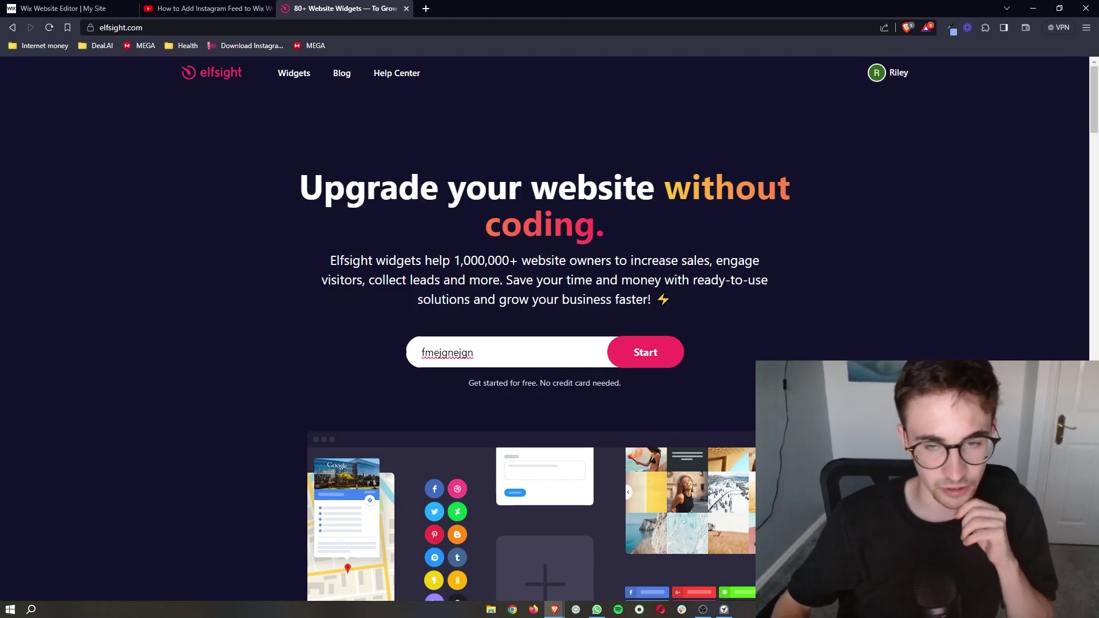
left_click(743, 389)
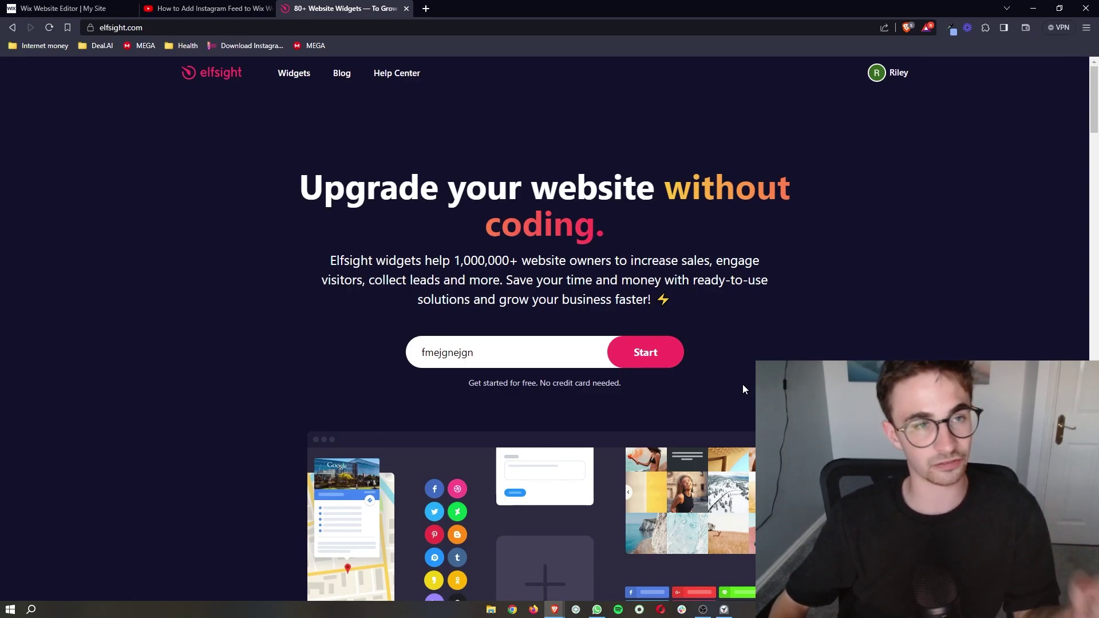
Step: Open Elfsight's widget catalogue and search it for the LinkedIn widget
mouse_move(302, 85)
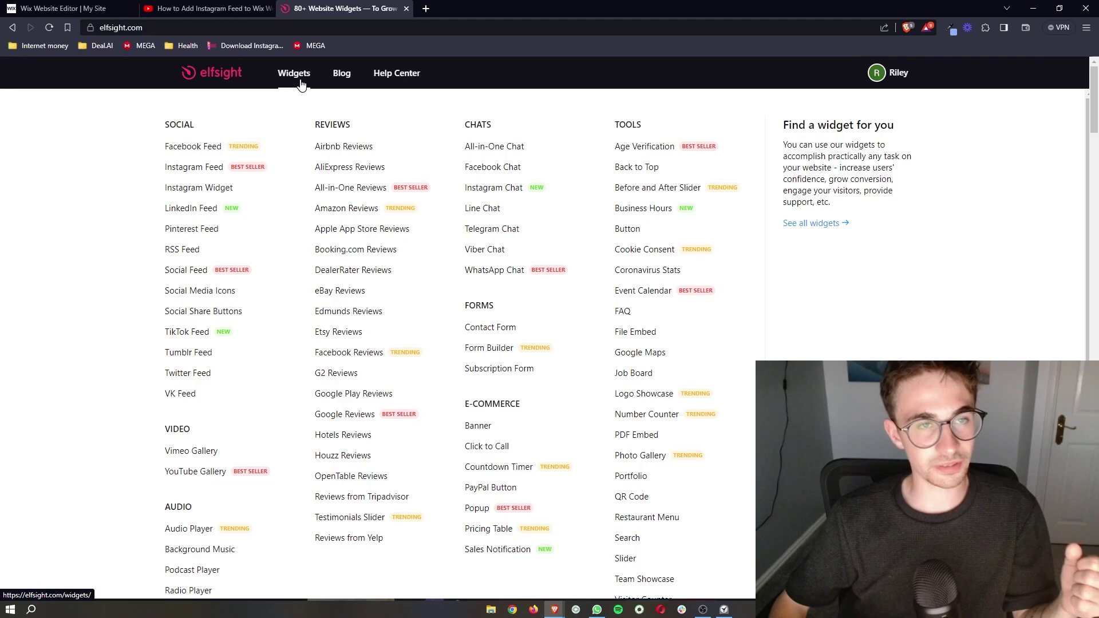
left_click(297, 84)
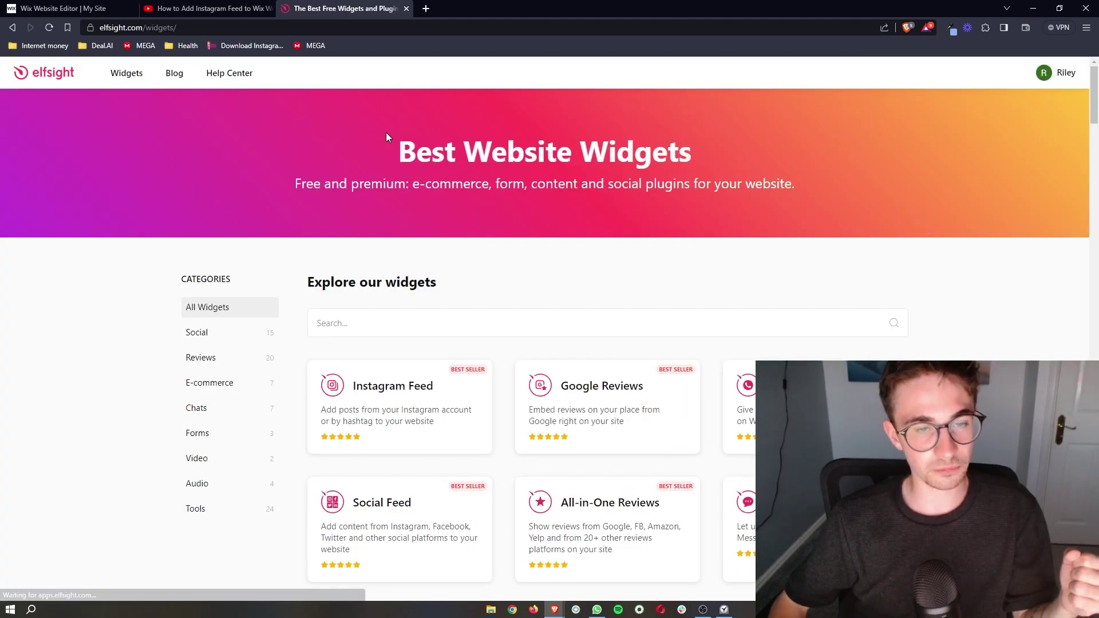
scroll(386, 133, "down", 1)
left_click(341, 282)
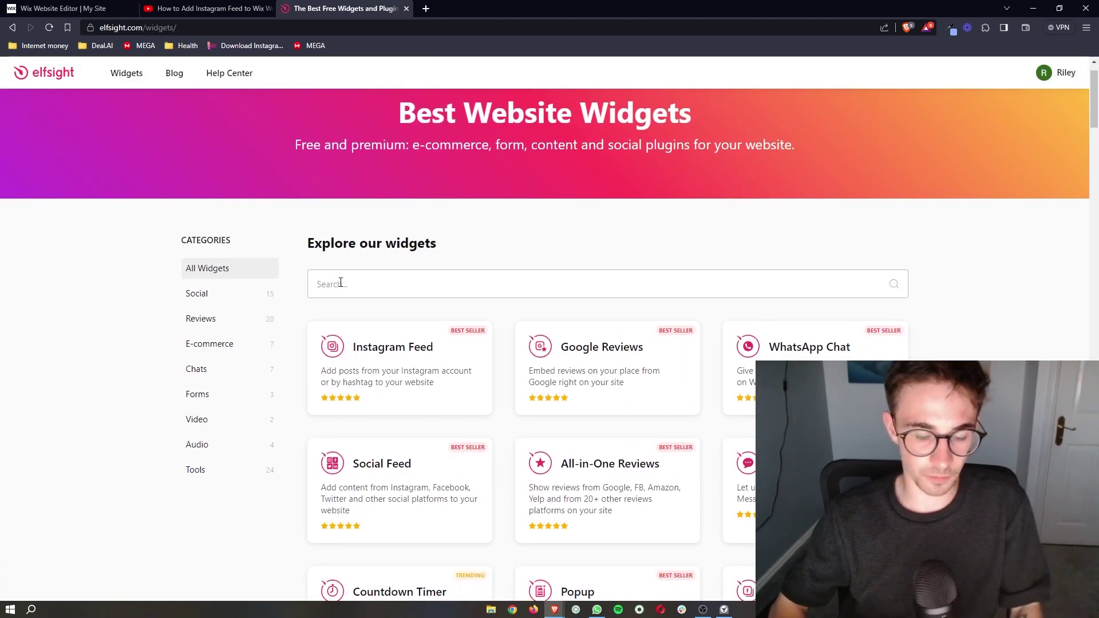
type("ki")
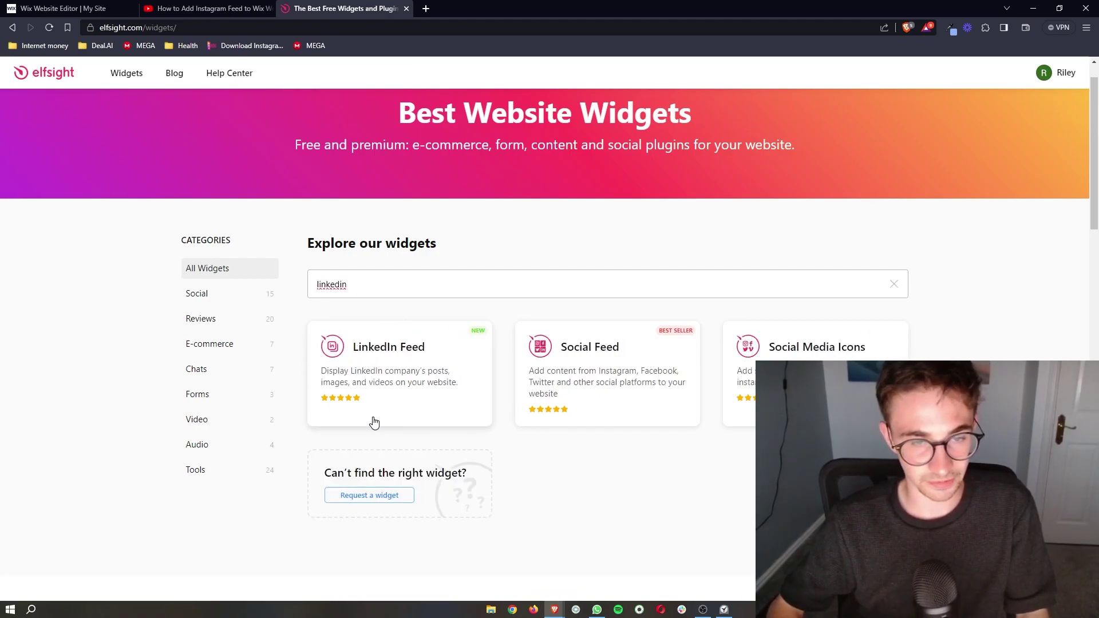
Step: Open the LinkedIn Feed widget page and preview the Masonry and Timeline layouts
left_click(409, 356)
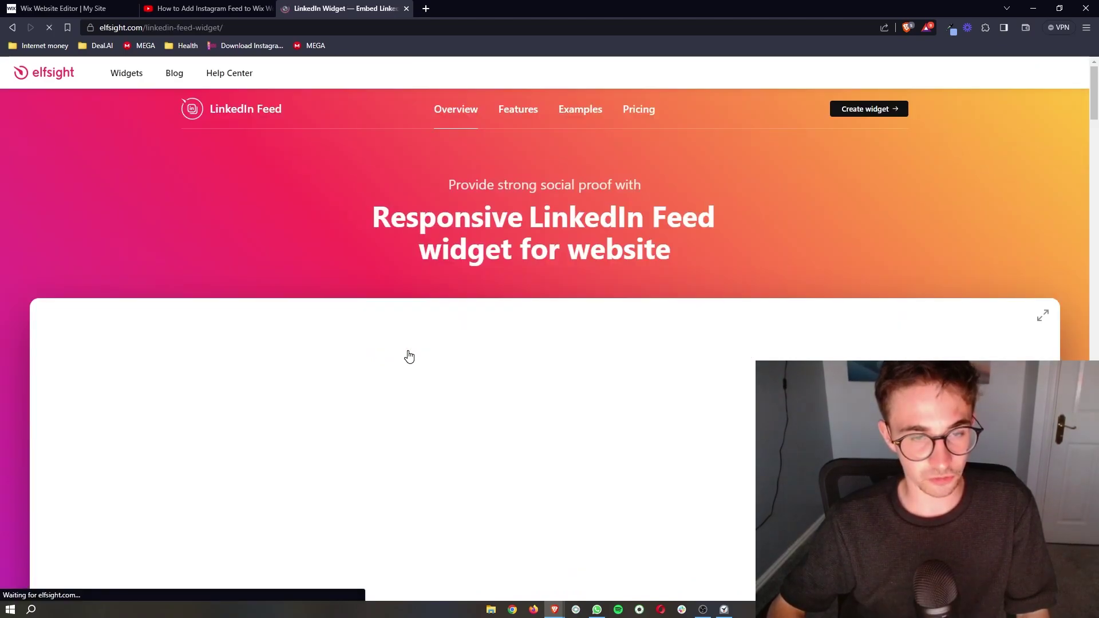
scroll(446, 331, "down", 3)
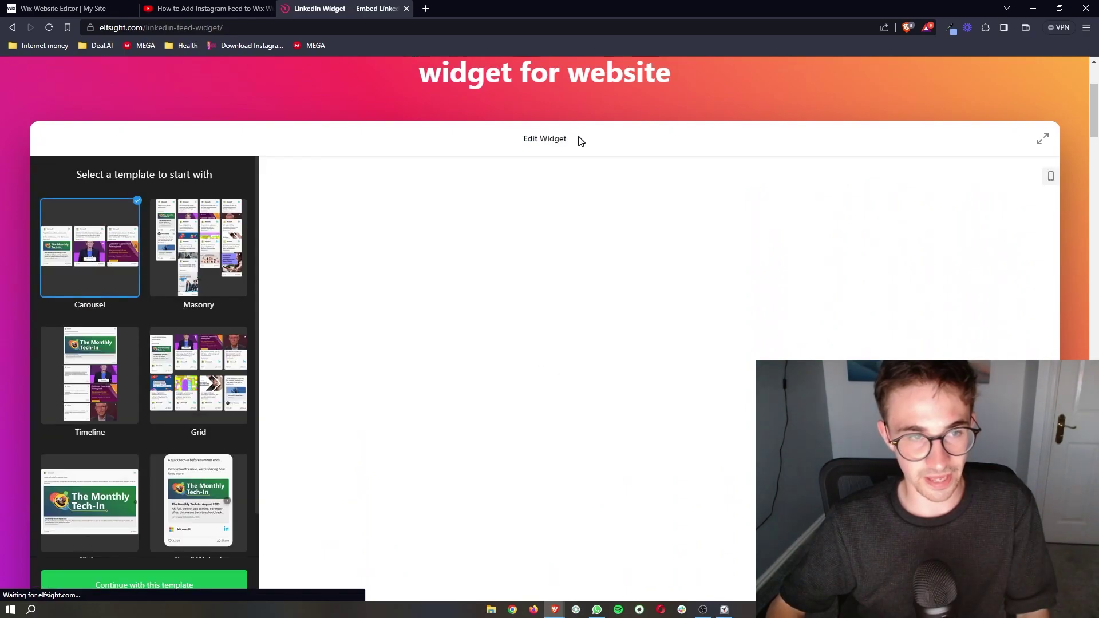
scroll(316, 281, "down", 2)
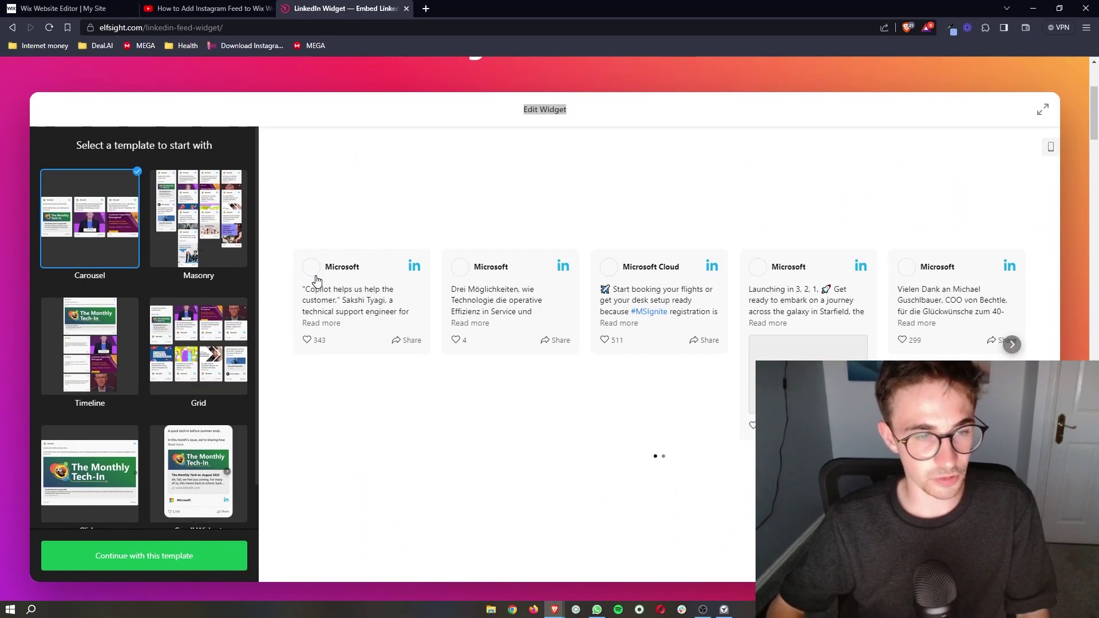
scroll(178, 292, "down", 3)
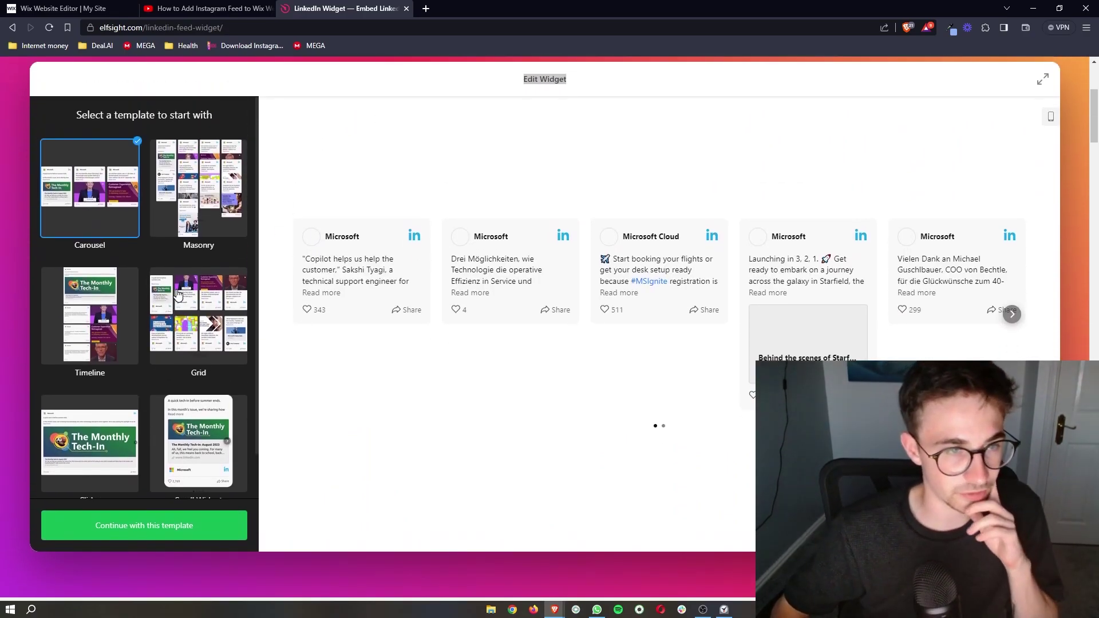
left_click(190, 143)
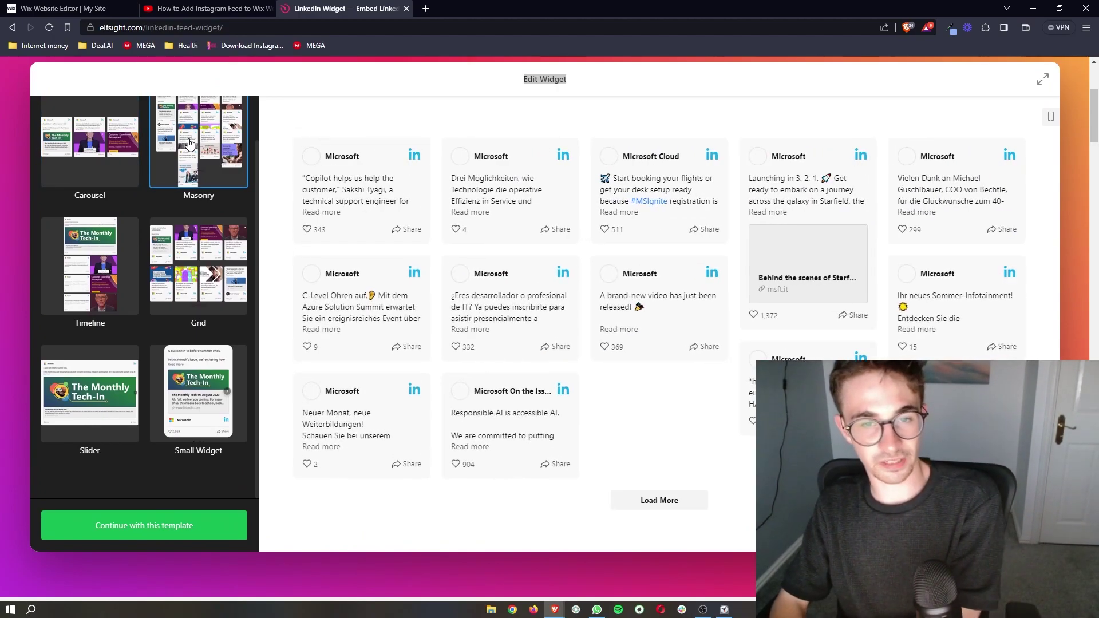
left_click(55, 260)
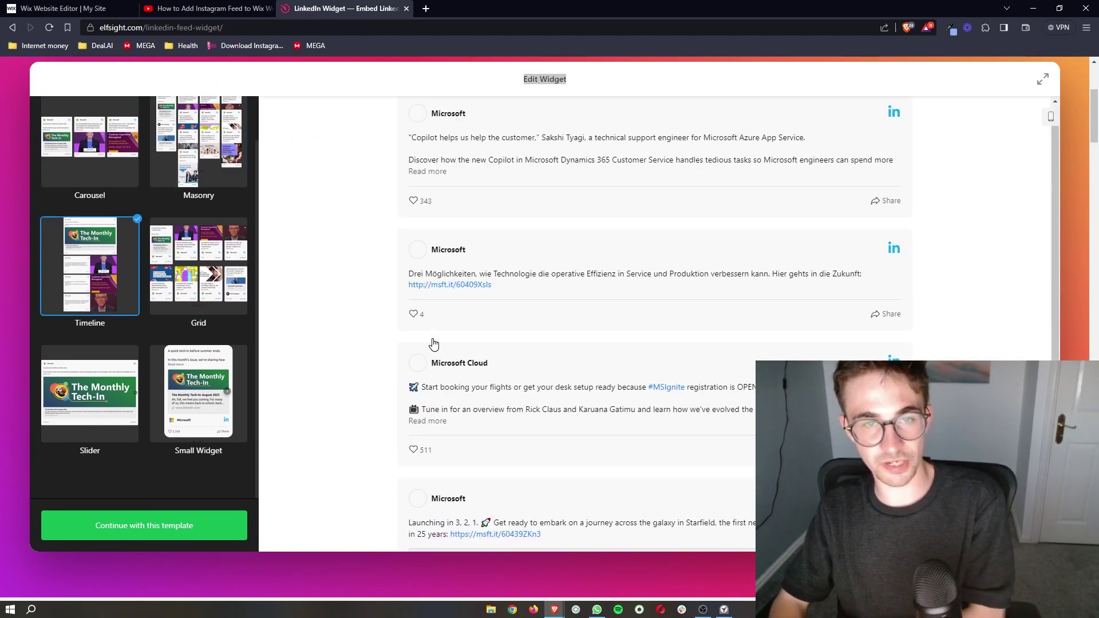
Step: Compare the Grid and Slider layouts, then choose the Timeline template
scroll(502, 344, "down", 1)
scroll(434, 344, "down", 2)
left_click(198, 268)
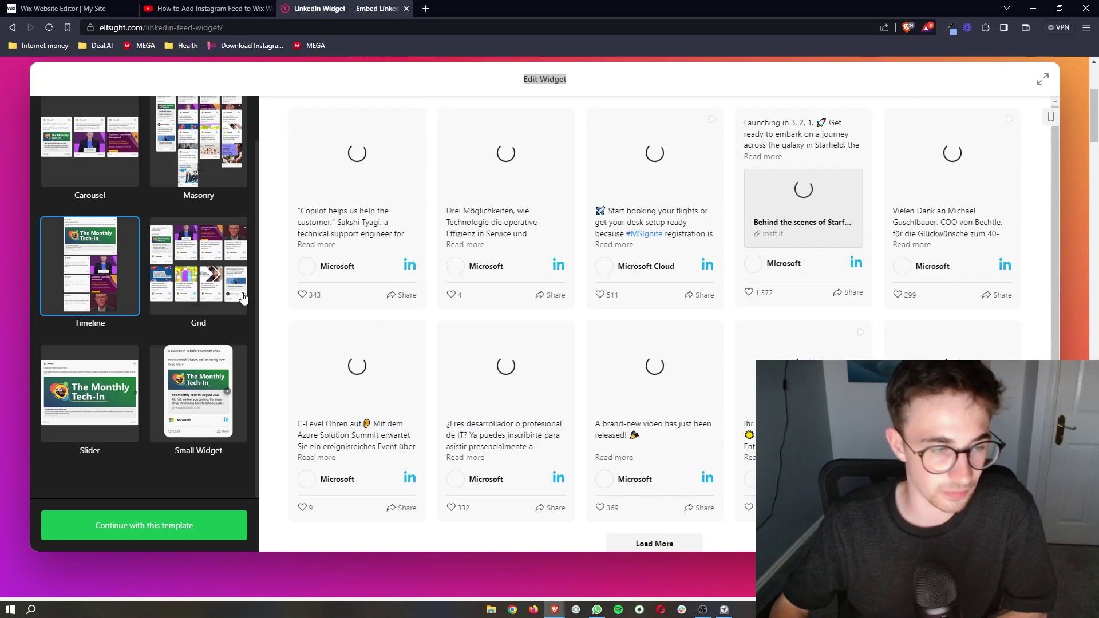
left_click(86, 412)
left_click(103, 312)
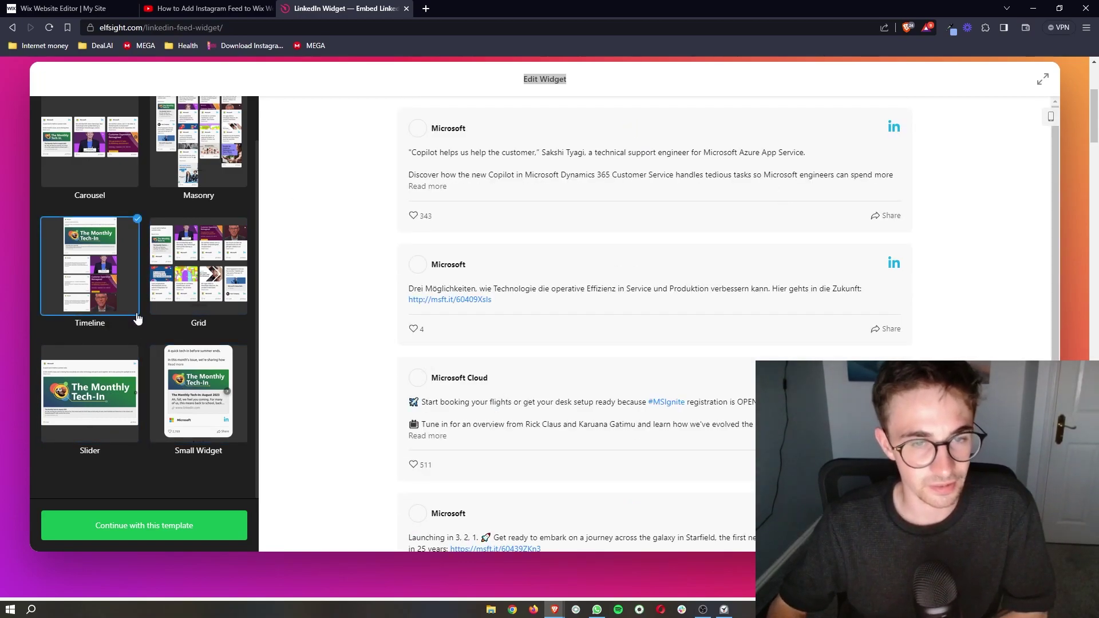
scroll(405, 303, "up", 1)
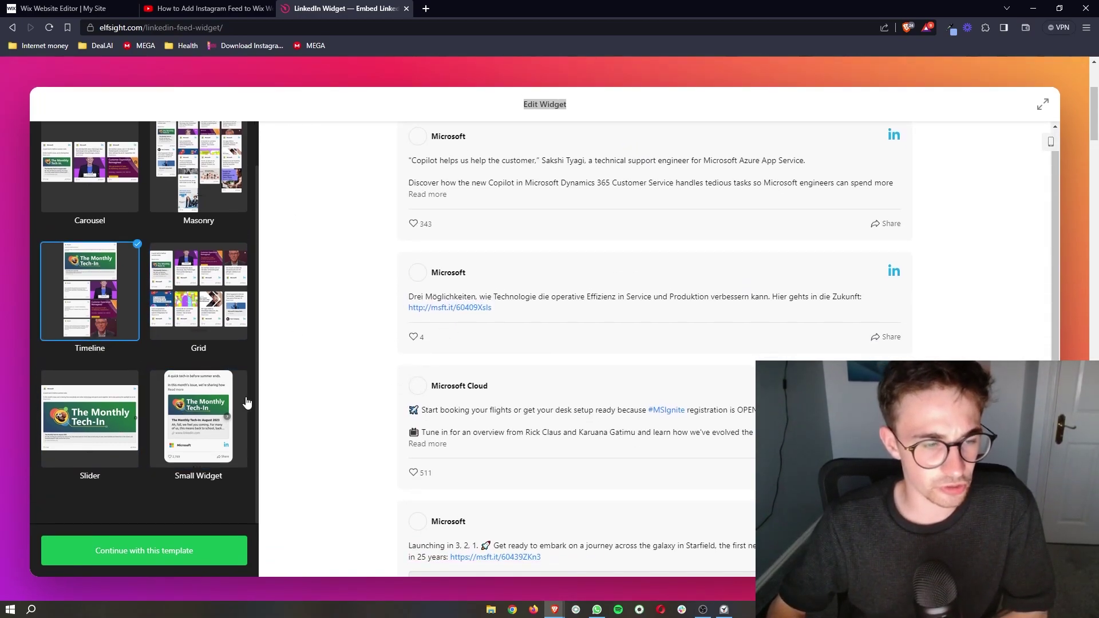
Step: Continue with the Timeline template and copy Microsoft's LinkedIn company page address from a new tab
left_click(173, 557)
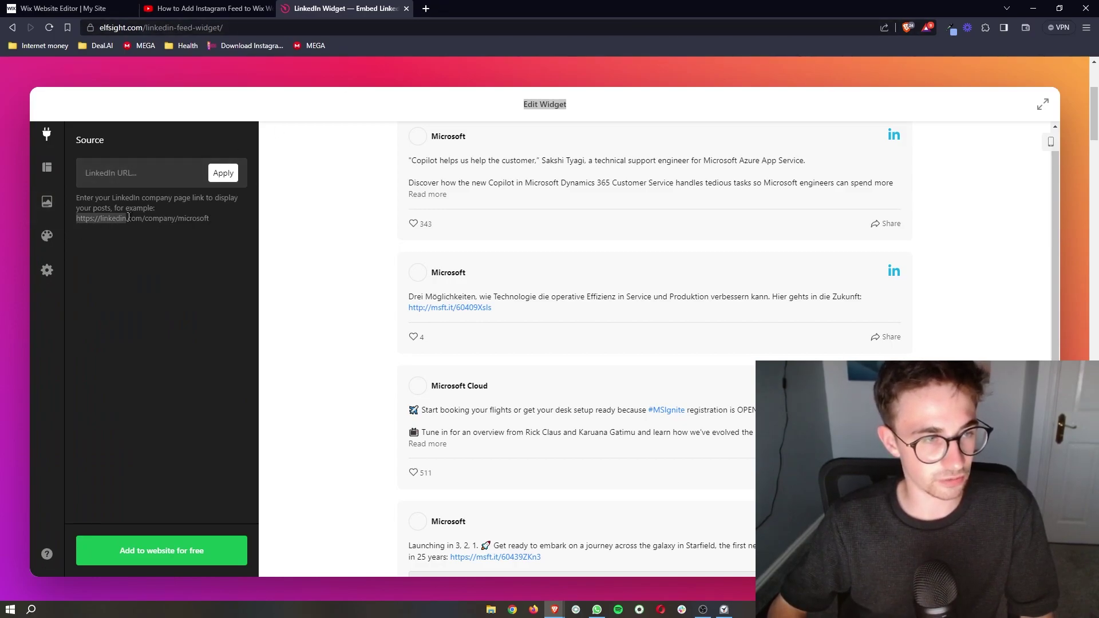
left_click(426, 10)
type("https://linkedin.com/company/microsoft")
key("Return")
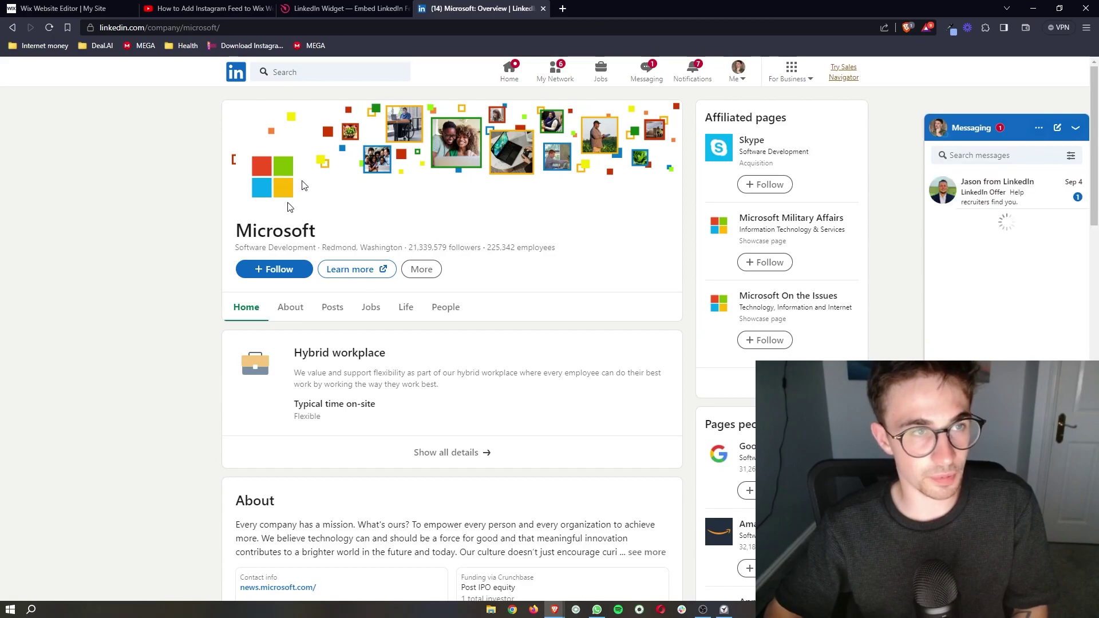
left_click(1076, 128)
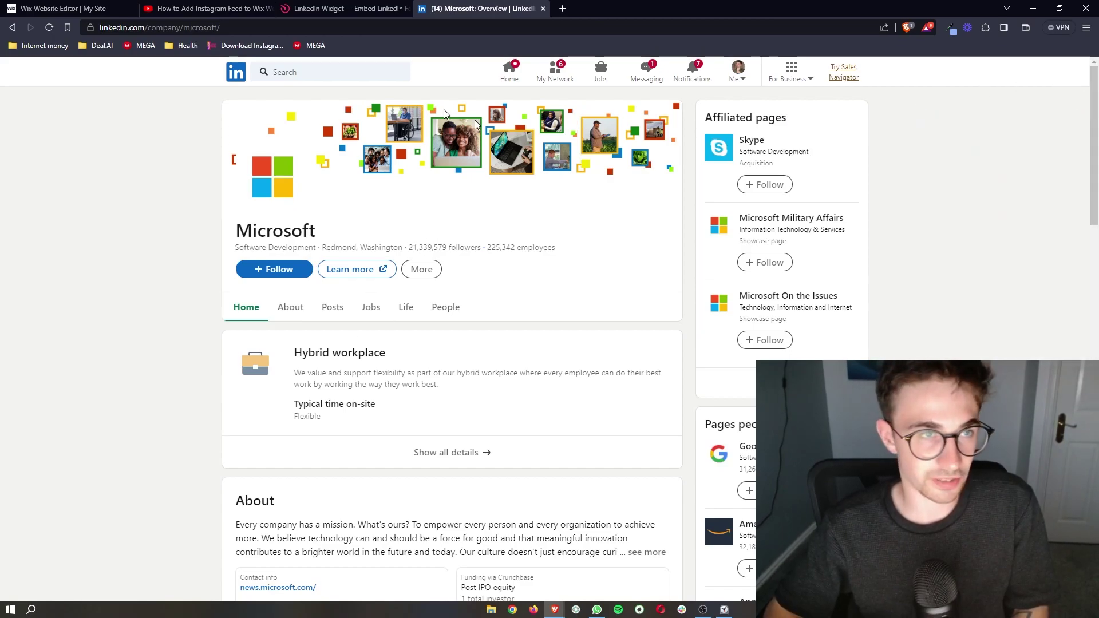
left_click(302, 26)
key("ctrl+c")
Step: Paste Microsoft's LinkedIn address as the feed source, apply it, and save the widget
left_click(344, 9)
left_click(189, 189)
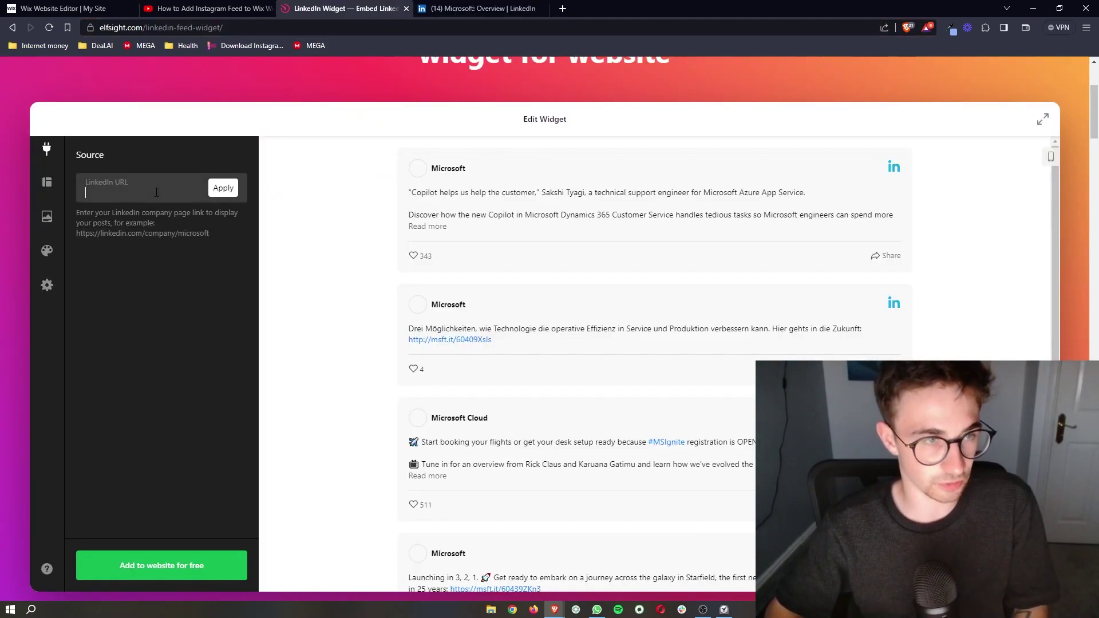
key("ctrl+v")
left_click(224, 188)
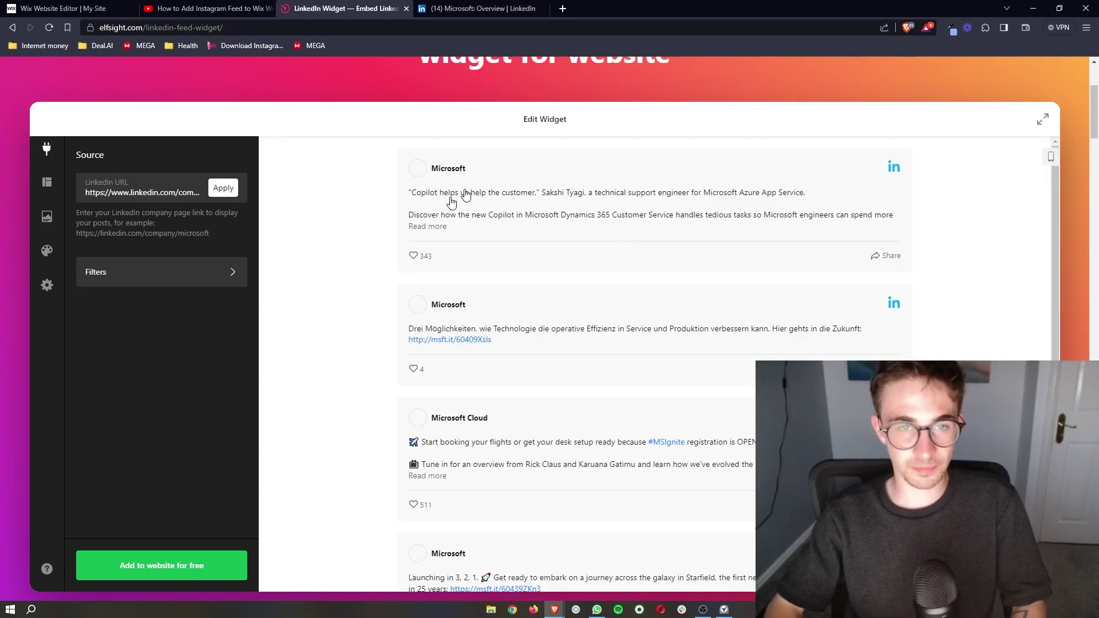
scroll(525, 241, "down", 5)
scroll(540, 319, "up", 5)
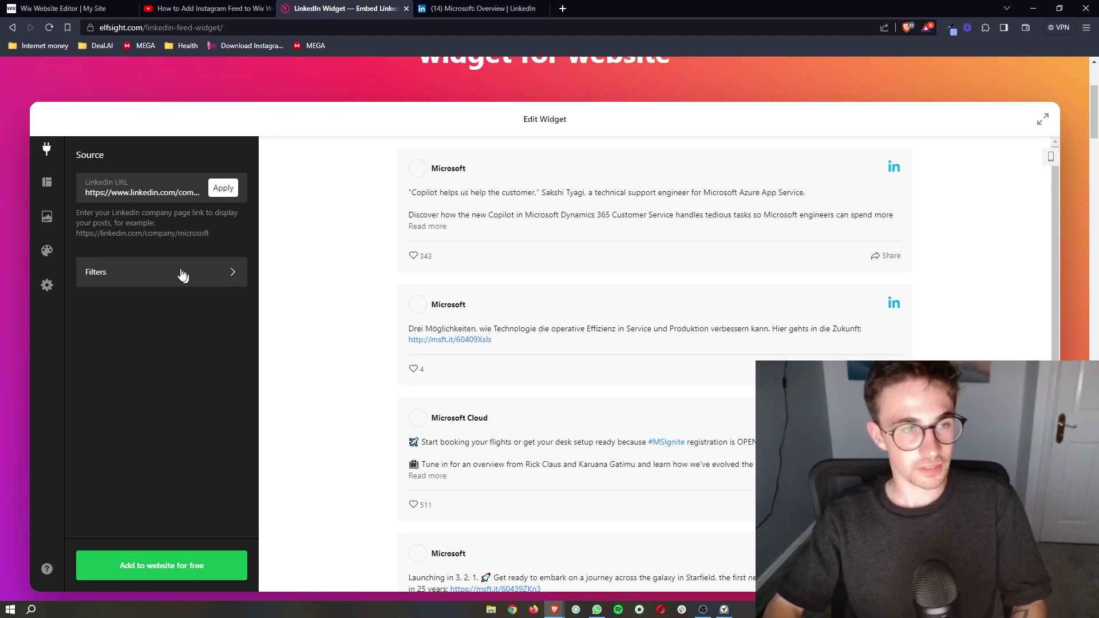
left_click_drag(86, 191, 232, 201)
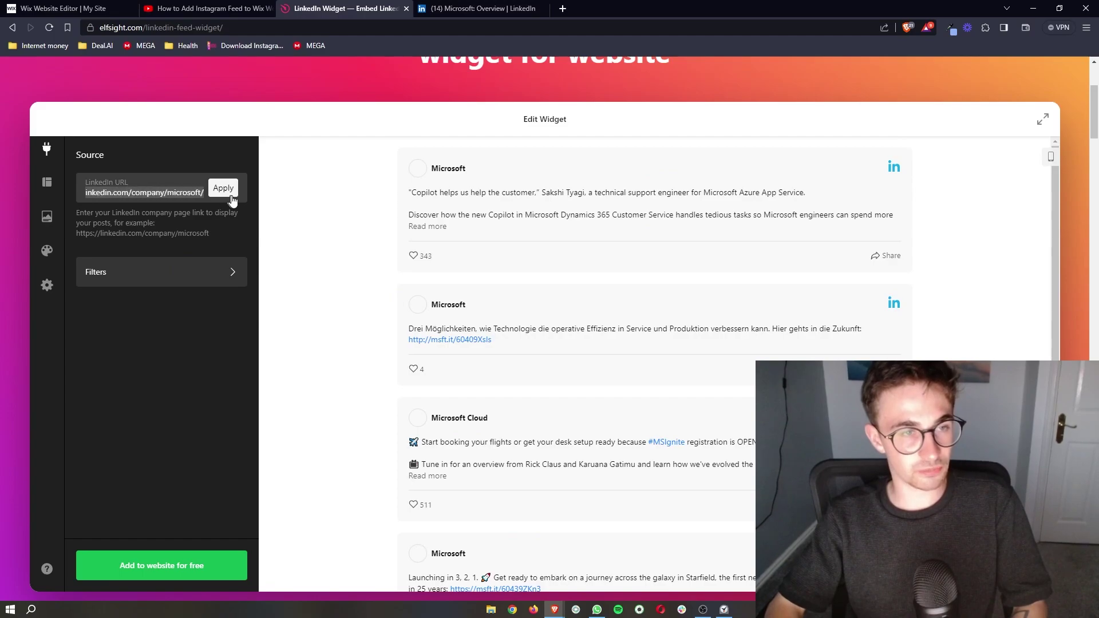
left_click(302, 253)
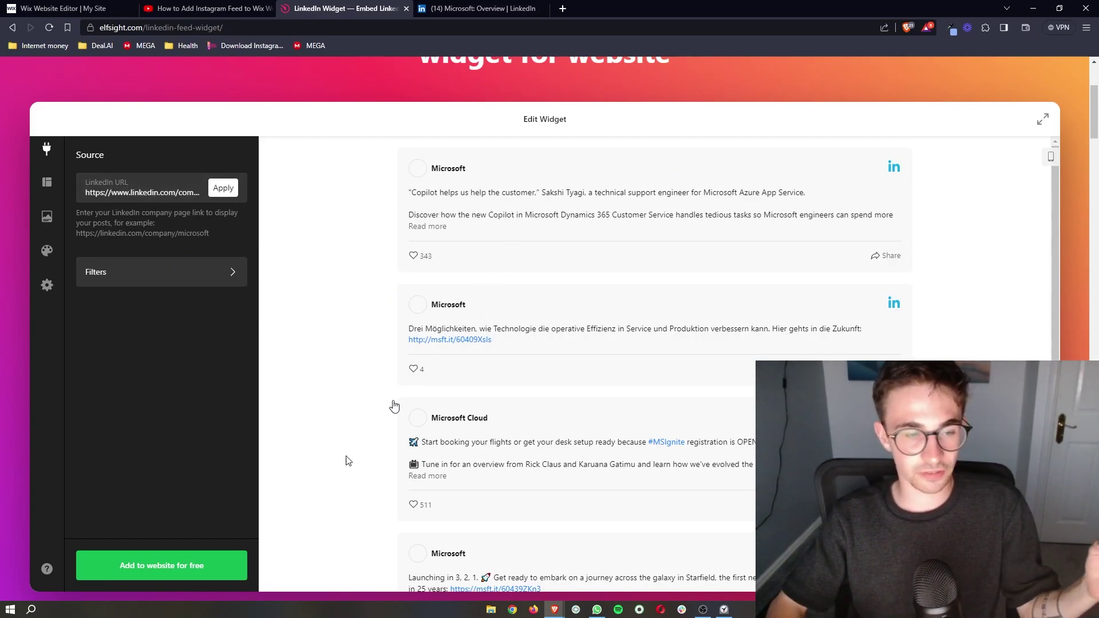
left_click(161, 575)
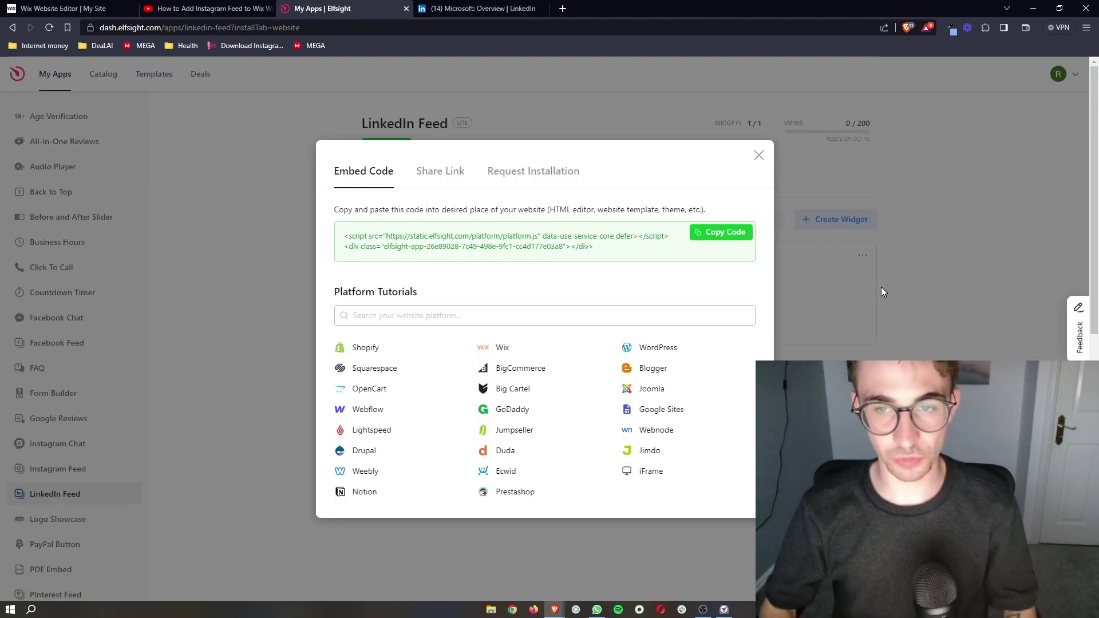
Step: Copy the LinkedIn Feed widget's embed code from the Embed Code dialog
left_click(743, 241)
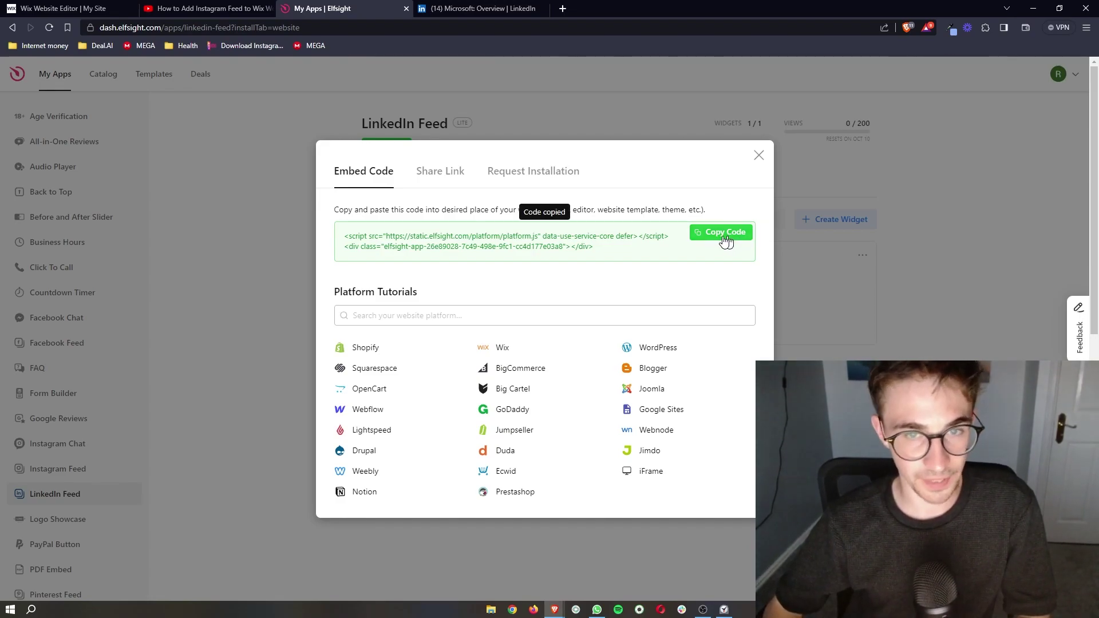
Step: Back in the Wix editor, add an Embed HTML element from Embed Code to the blank section
left_click(75, 8)
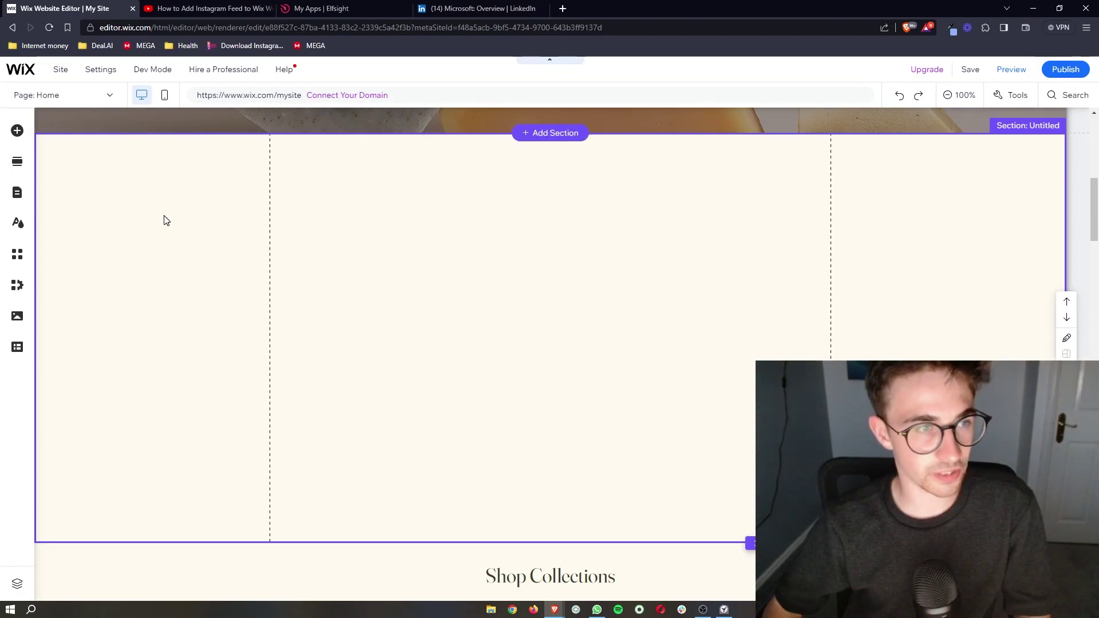
left_click(17, 132)
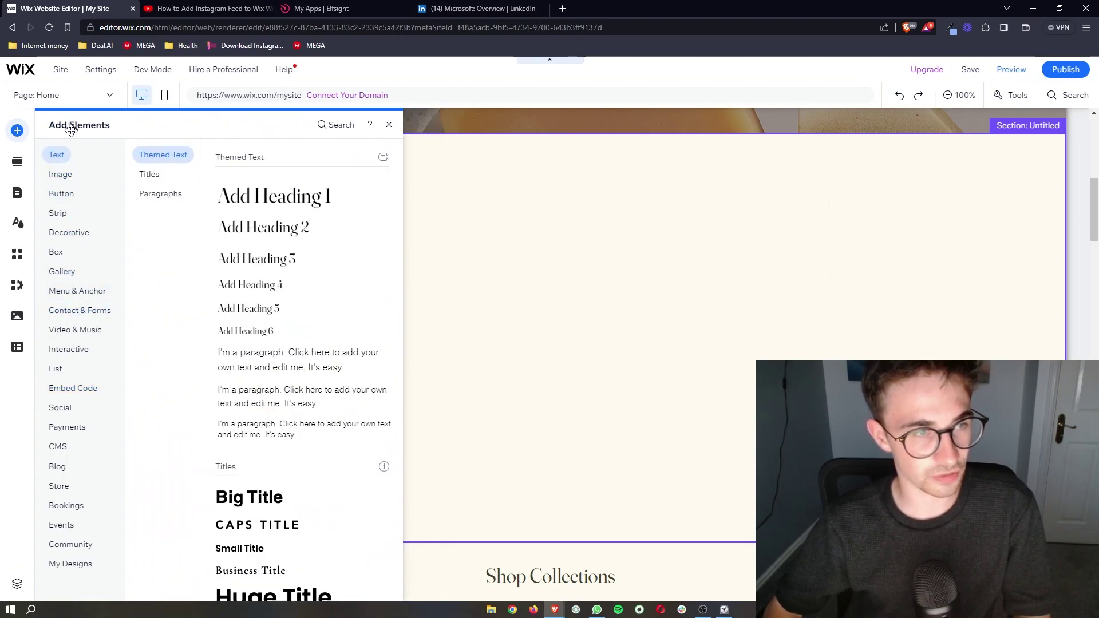
mouse_move(78, 390)
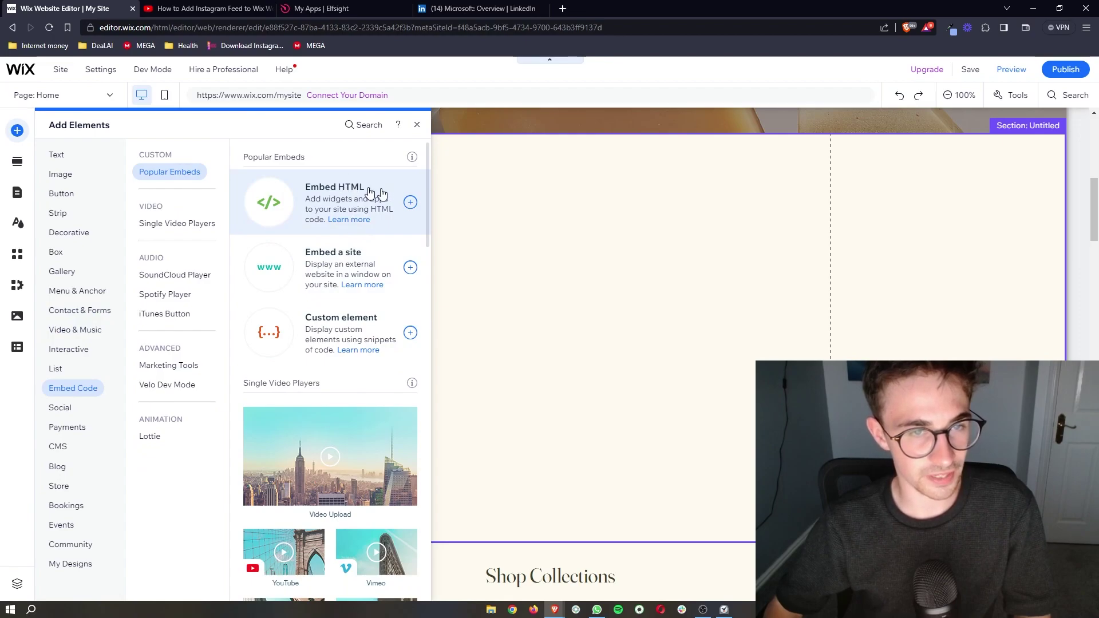
left_click(410, 203)
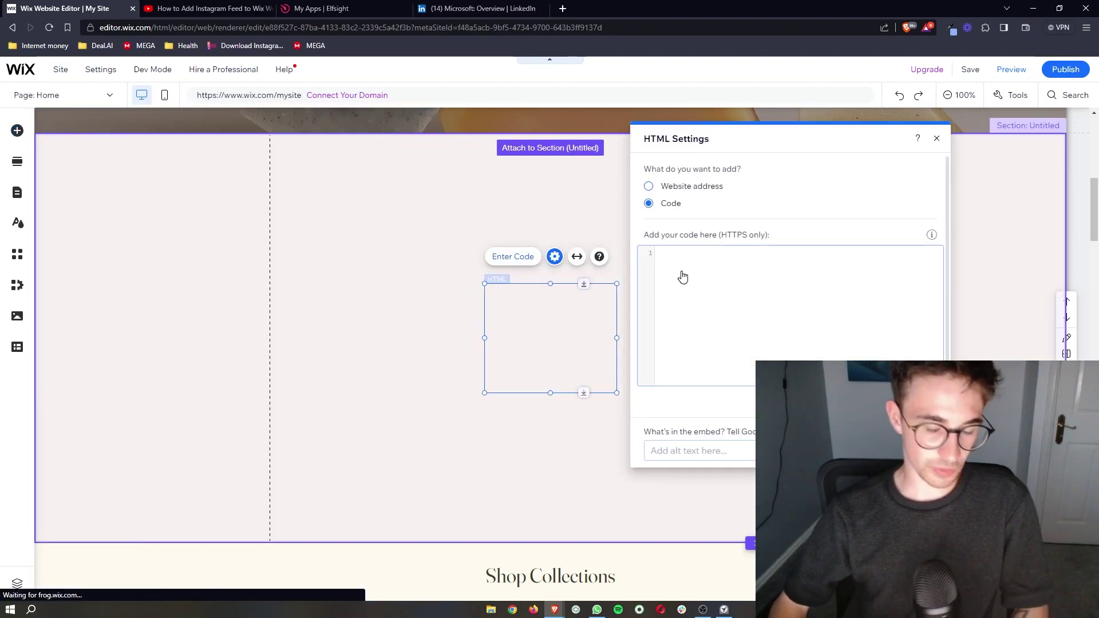
Step: Paste the Elfsight embed code into HTML Settings, replacing it after the Forbidden error, and update
key("ctrl+v")
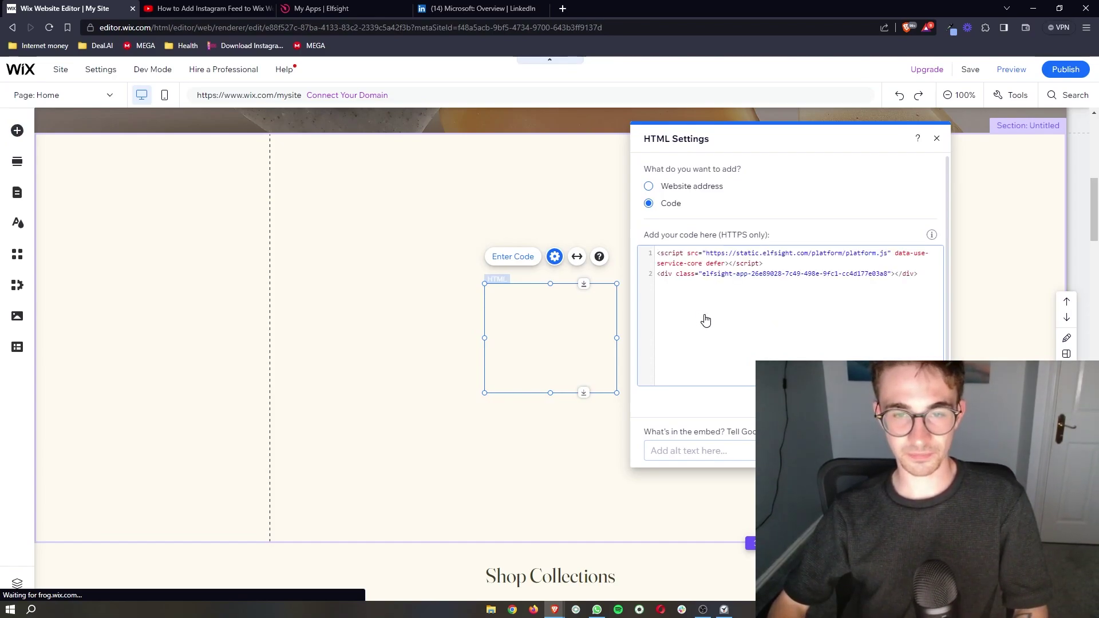
left_click(915, 404)
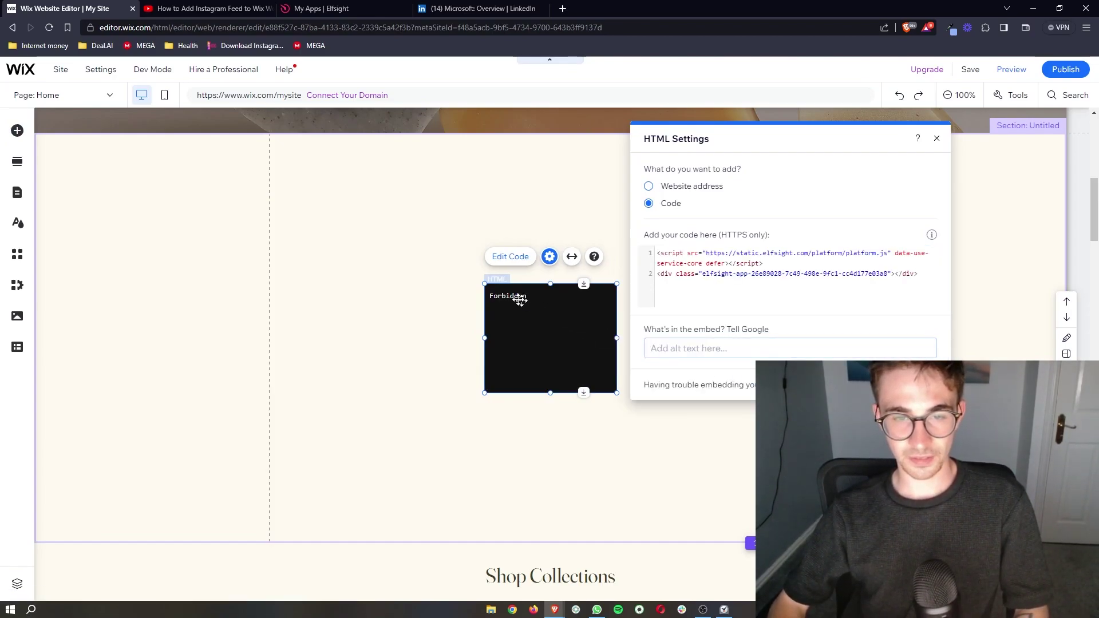
left_click(859, 277)
key("ctrl+a")
key("BackSpace")
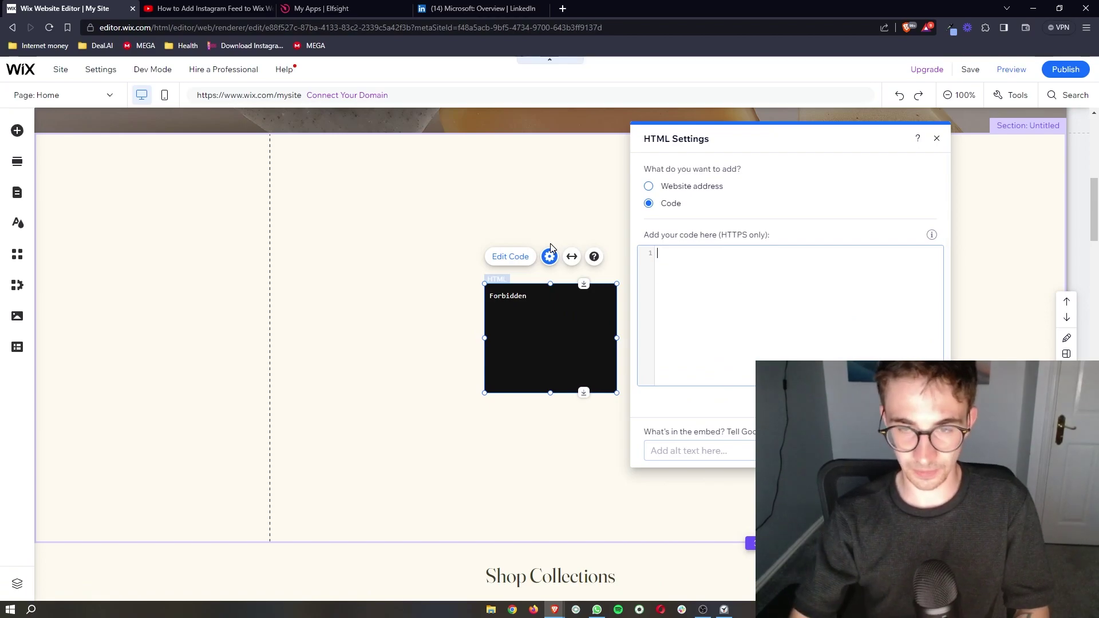
left_click(729, 275)
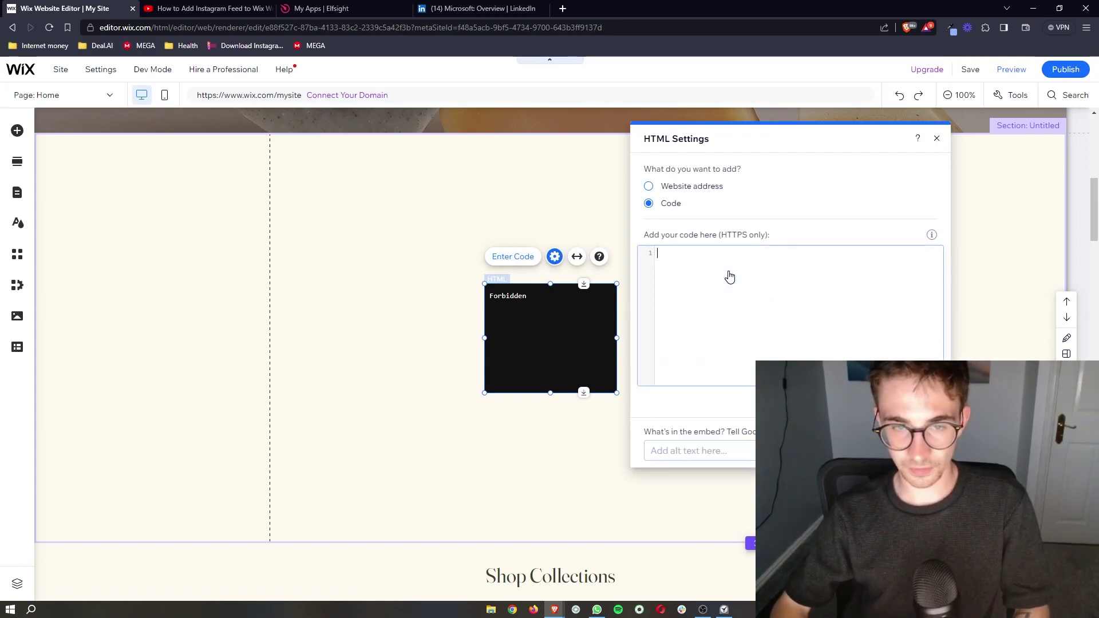
key("ctrl+v")
left_click(915, 404)
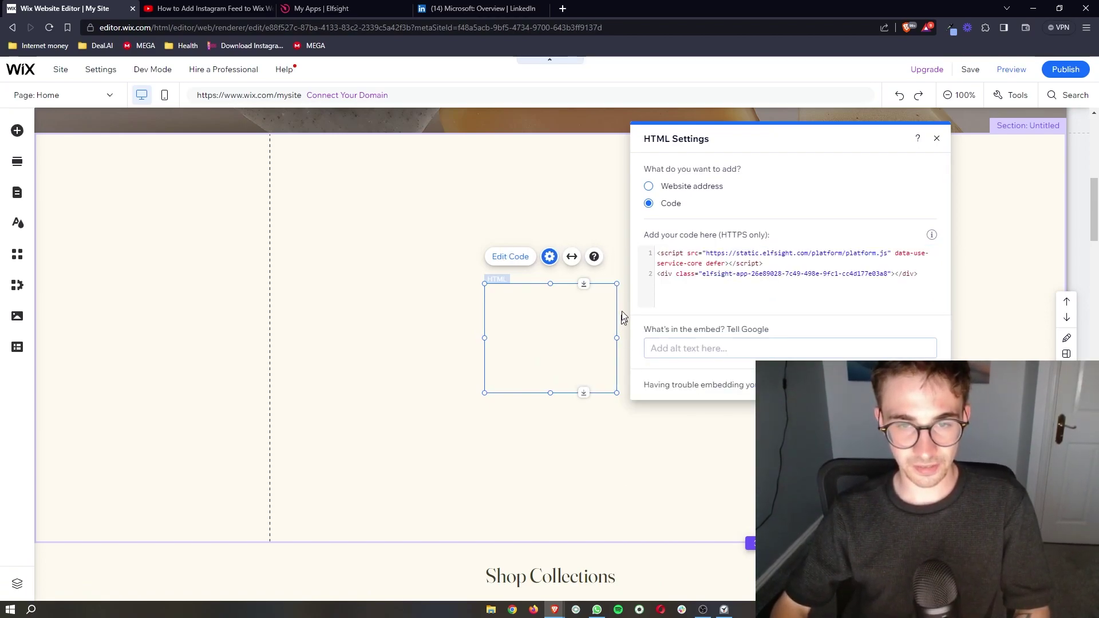
Step: Widen the feed element to about 812 px, shift it left, and make it taller
left_click_drag(617, 283, 970, 176)
left_click_drag(653, 238, 493, 239)
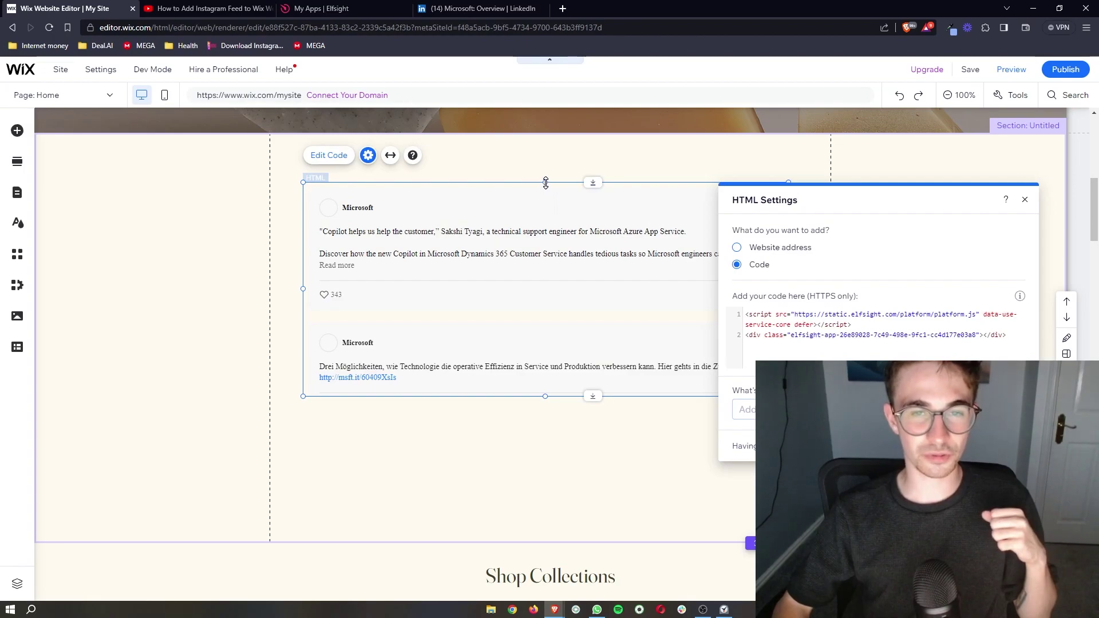
left_click_drag(544, 177, 543, 153)
left_click_drag(539, 221, 539, 246)
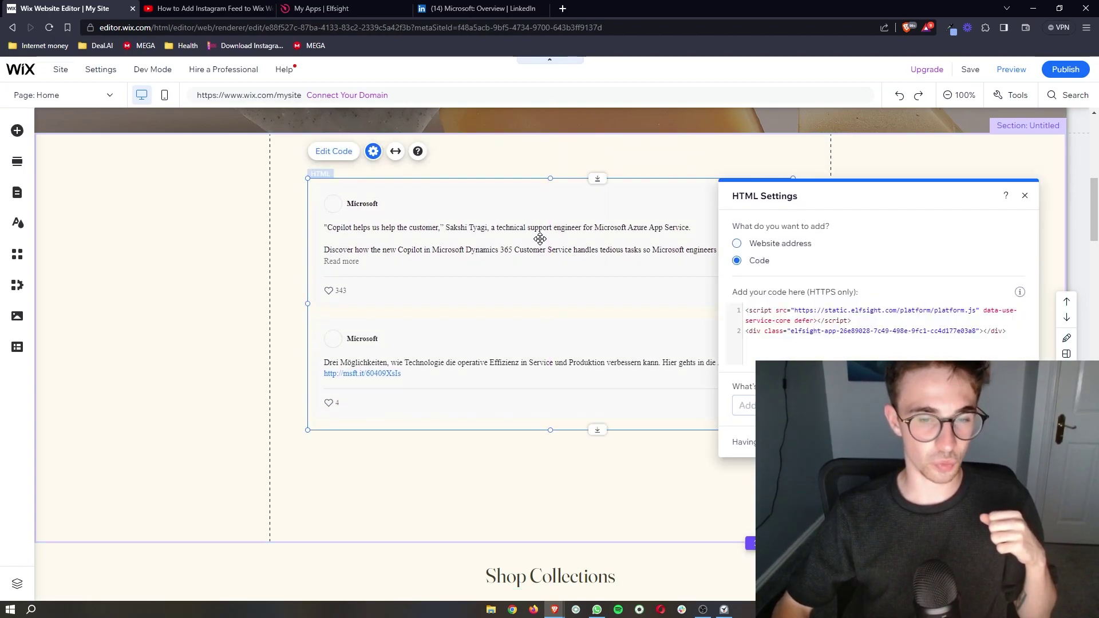